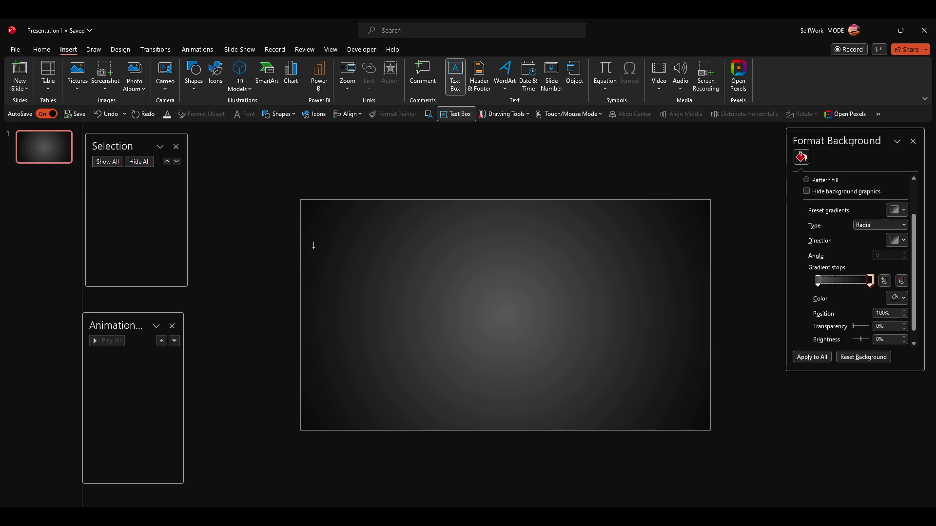
- Add a wide text box reading "PASTA LIFE" across the upper part of the slide and enlarge its text to 166 pt
{"action": "left_click_drag", "start_coordinate": [322, 228], "coordinate": [695, 338]}
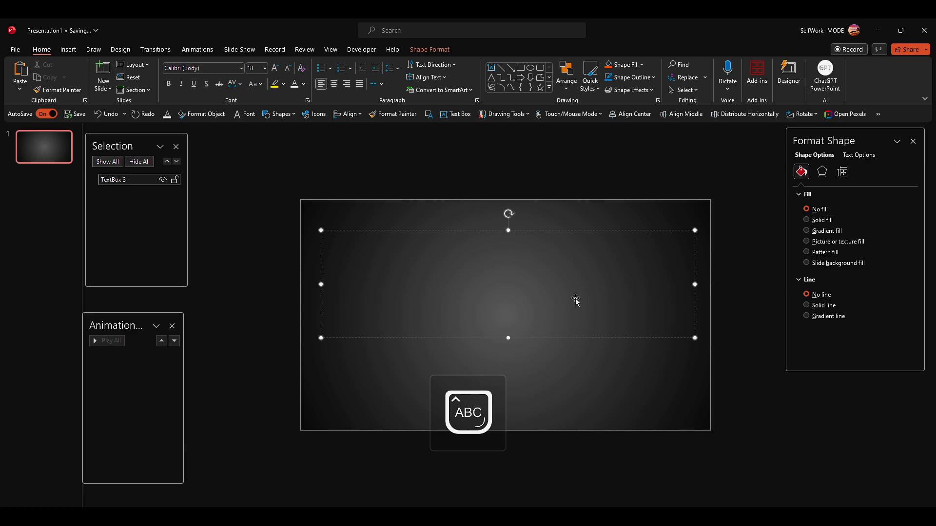
{"action": "type", "text": "PASTA LOV"}
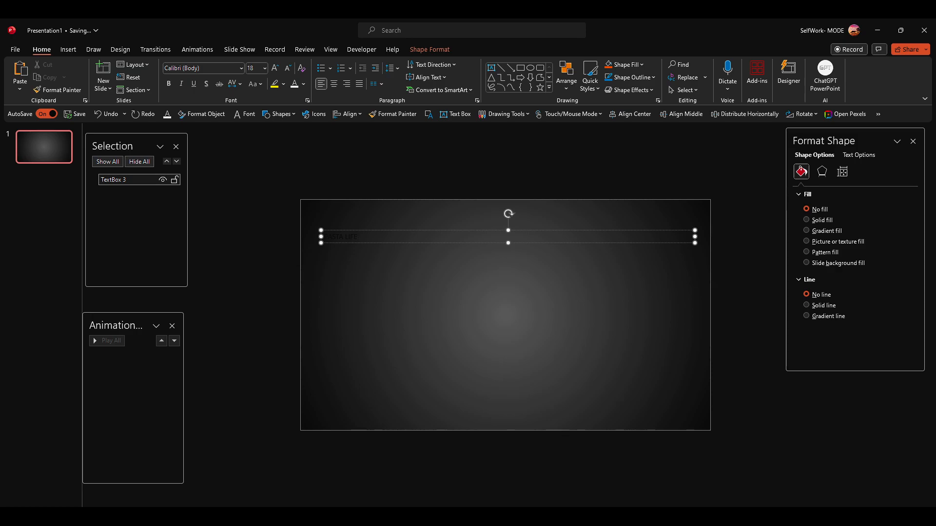
{"action": "key", "text": "ctrl+a"}
{"action": "left_click", "coordinate": [274, 69]}
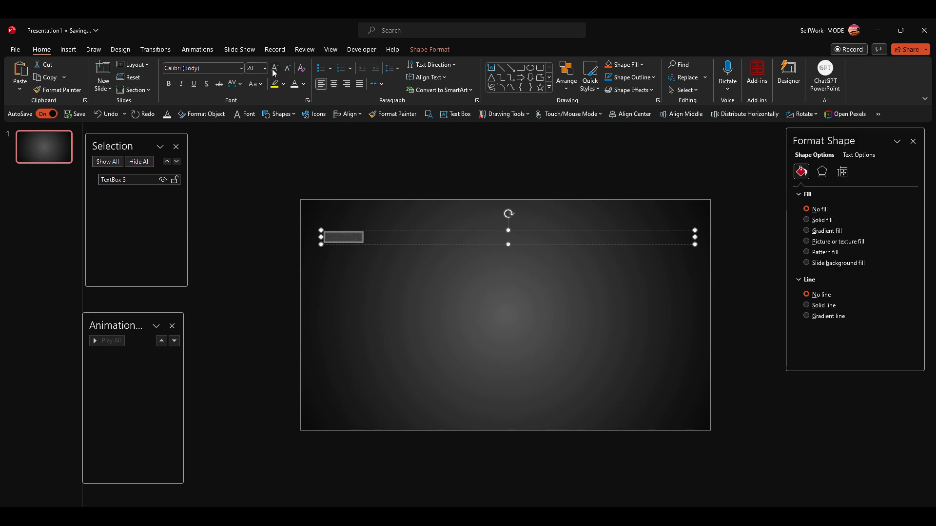
{"action": "left_click", "coordinate": [275, 68]}
{"action": "left_click", "coordinate": [274, 68]}
{"action": "left_click", "coordinate": [274, 68]}
{"action": "left_click", "coordinate": [274, 68]}
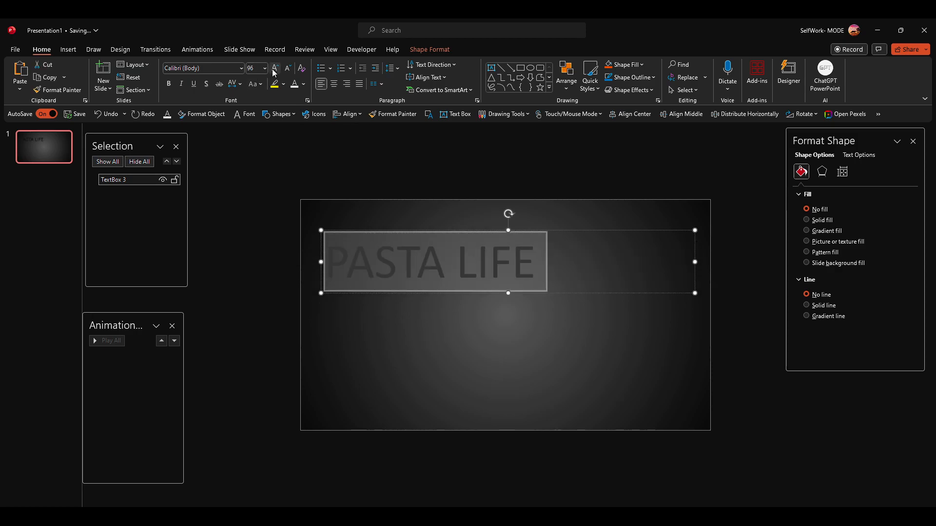
{"action": "left_click", "coordinate": [274, 69]}
{"action": "left_click", "coordinate": [275, 68]}
{"action": "left_click", "coordinate": [275, 69]}
- Change the PASTA LIFE text to the Arial Black font and widen its text box so the words fit on one line
{"action": "left_click", "coordinate": [246, 115]}
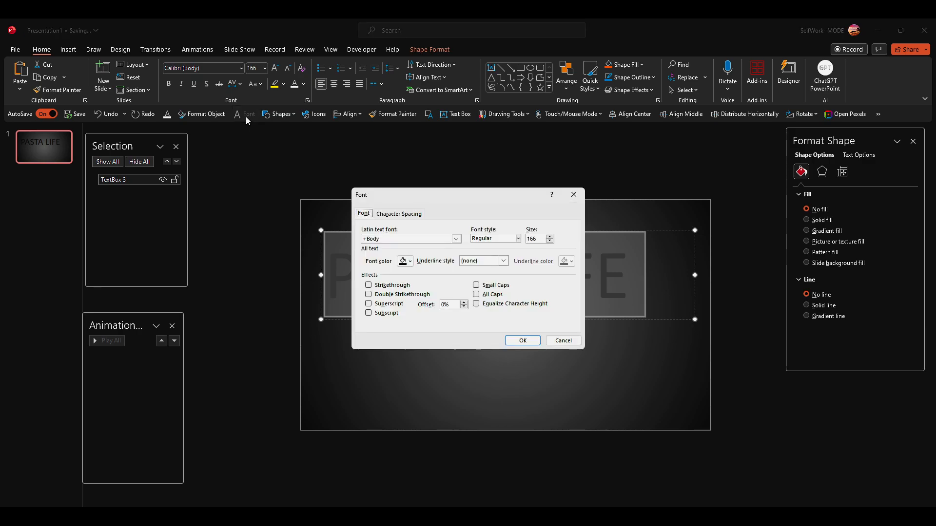
{"action": "left_click", "coordinate": [574, 196]}
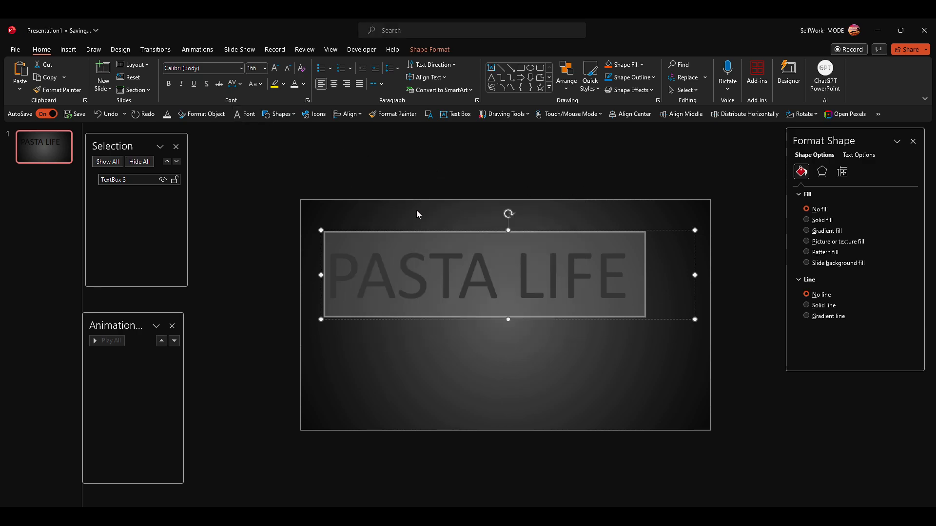
{"action": "left_click", "coordinate": [241, 68]}
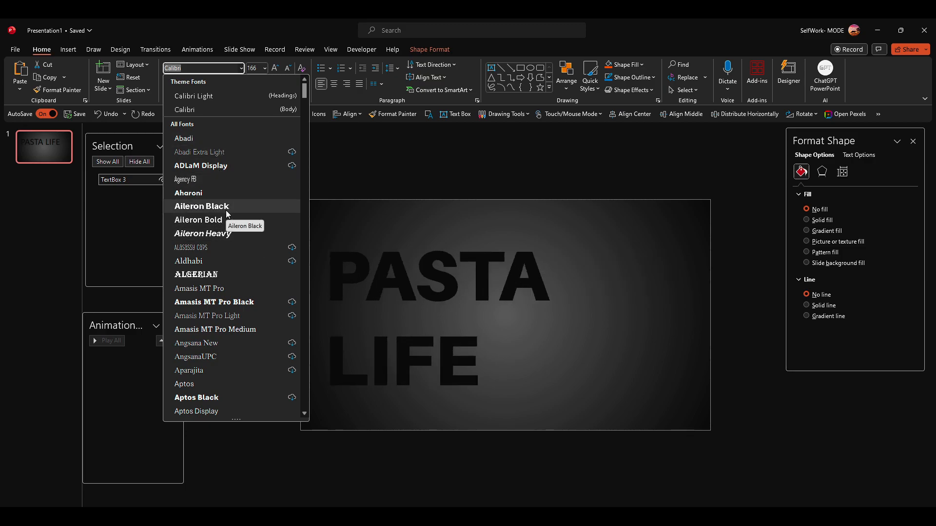
{"action": "scroll", "coordinate": [232, 253], "scroll_direction": "down", "scroll_amount": 6}
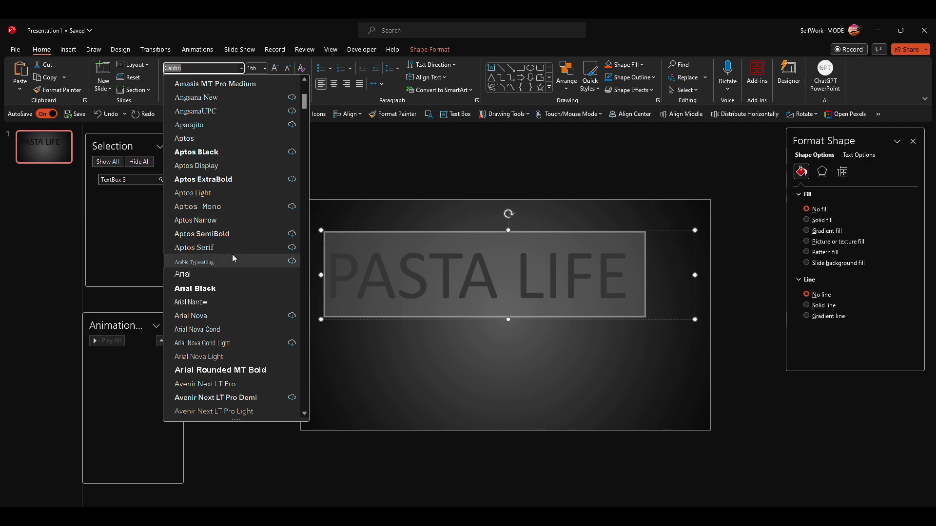
{"action": "left_click", "coordinate": [229, 287]}
{"action": "left_click_drag", "start_coordinate": [696, 317], "coordinate": [835, 320]}
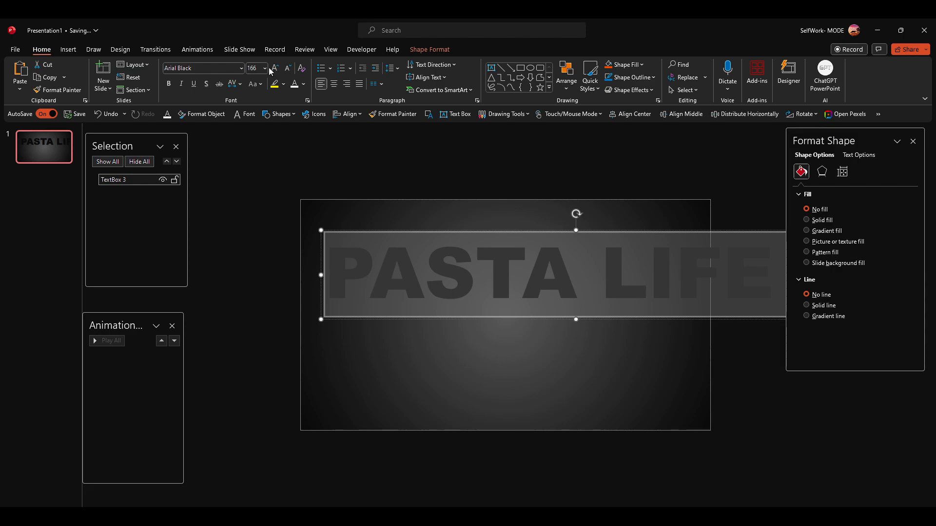
- Reduce the PASTA LIFE text size to 115 pt
{"action": "left_click", "coordinate": [287, 68]}
{"action": "left_click", "coordinate": [288, 69]}
{"action": "left_click", "coordinate": [452, 224]}
{"action": "left_click", "coordinate": [455, 251]}
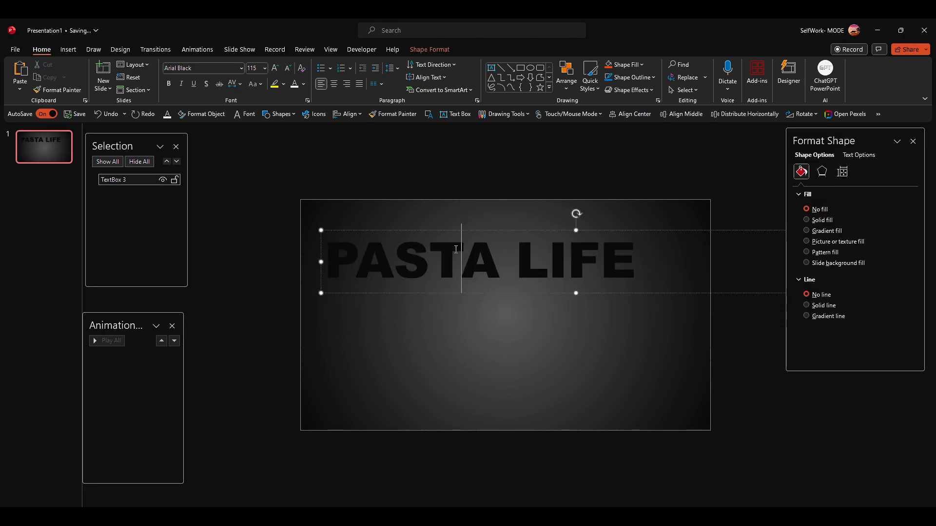
- Narrow the text box to fit the PASTA LIFE title and center it horizontally on the slide
{"action": "left_click_drag", "start_coordinate": [468, 226], "coordinate": [488, 268]}
{"action": "scroll", "coordinate": [487, 282], "scroll_direction": "down", "scroll_amount": 3}
{"action": "left_click_drag", "start_coordinate": [677, 310], "coordinate": [593, 309]}
{"action": "left_click_drag", "start_coordinate": [521, 294], "coordinate": [516, 294]}
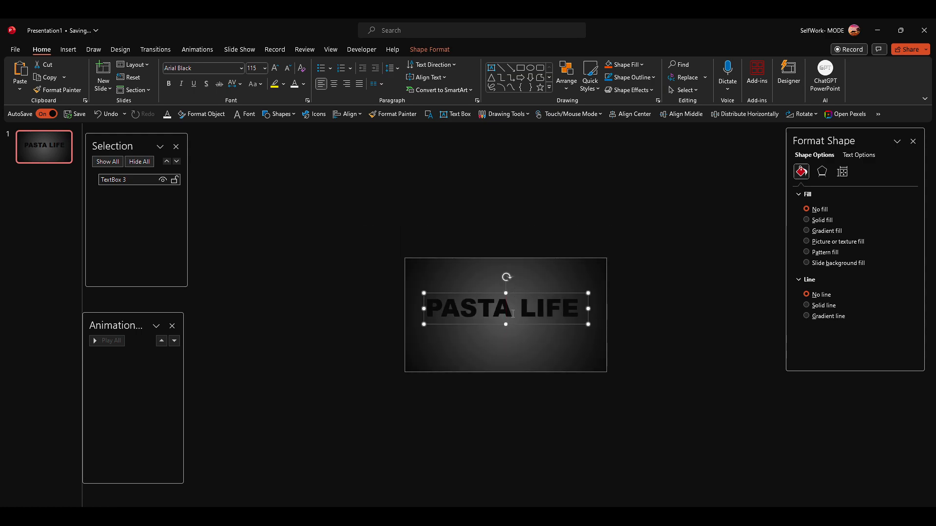
- Give the whole PASTA LIFE text a solid white text fill
{"action": "double_click", "coordinate": [513, 314]}
{"action": "triple_click", "coordinate": [513, 315]}
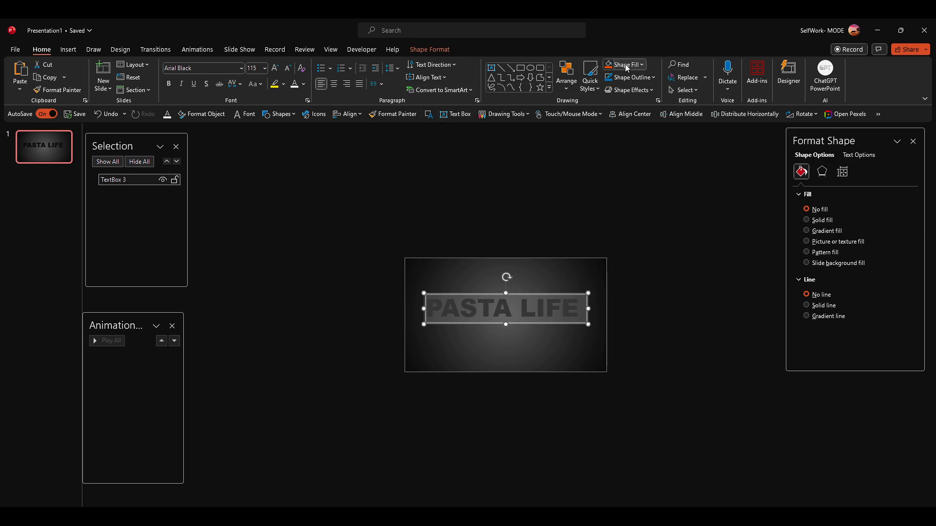
{"action": "right_click", "coordinate": [542, 294]}
{"action": "left_click", "coordinate": [572, 498]}
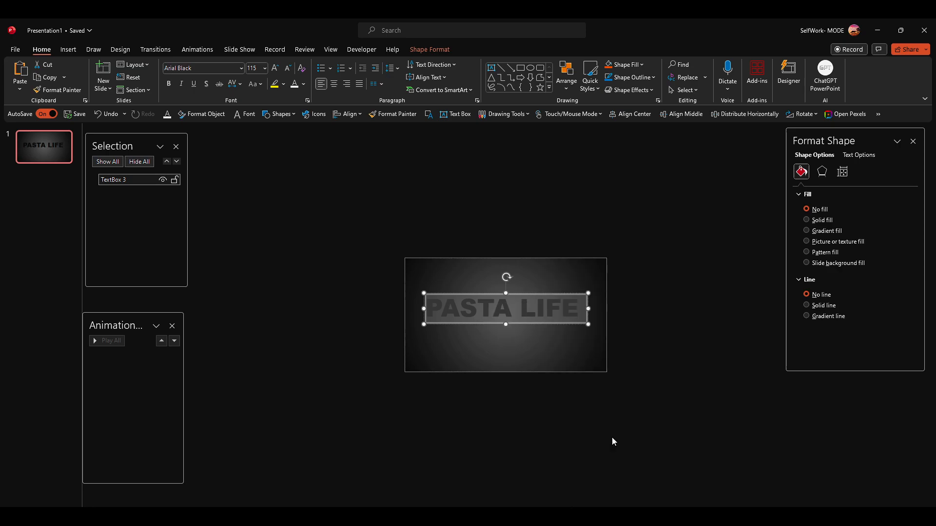
{"action": "left_click", "coordinate": [858, 156]}
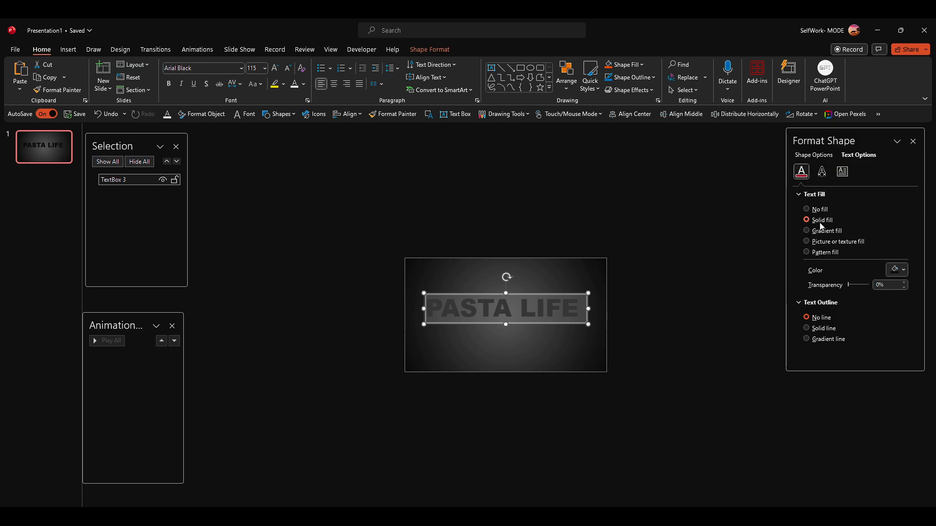
{"action": "left_click", "coordinate": [897, 270]}
{"action": "left_click", "coordinate": [857, 299]}
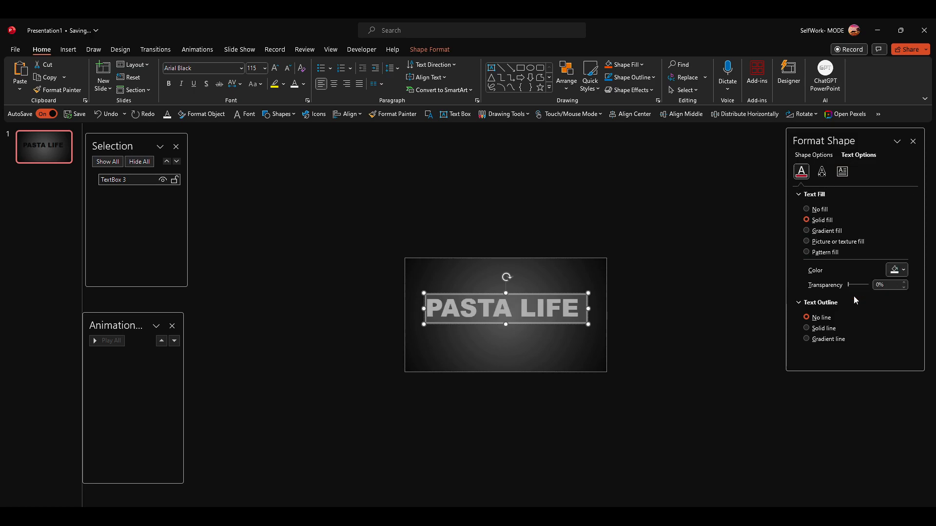
{"action": "left_click", "coordinate": [501, 307]}
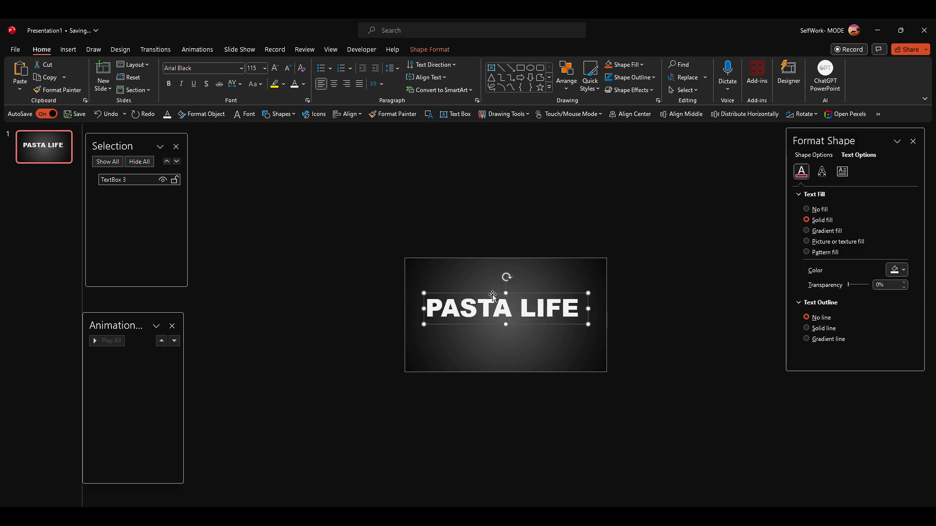
- Apply the Appear entrance animation to the PASTA LIFE text box
{"action": "key", "text": "alt+Tab"}
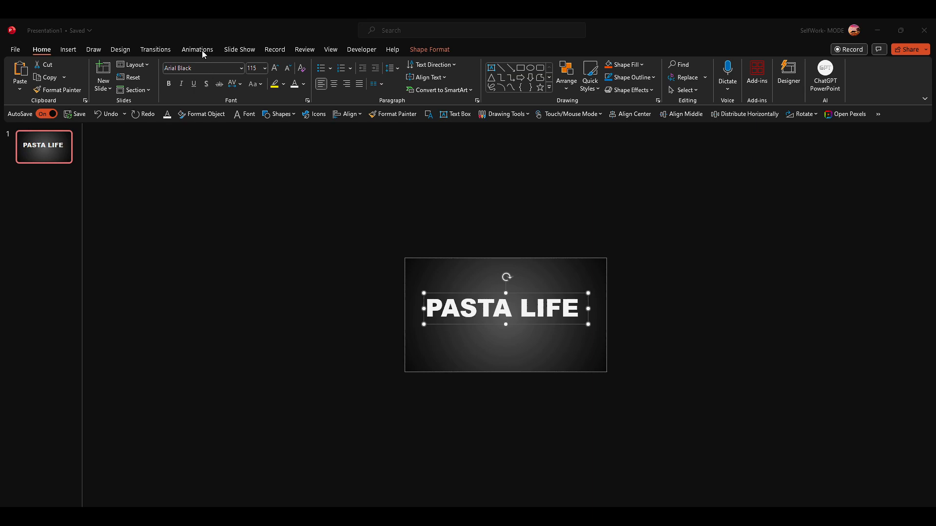
{"action": "key", "text": "alt+Tab"}
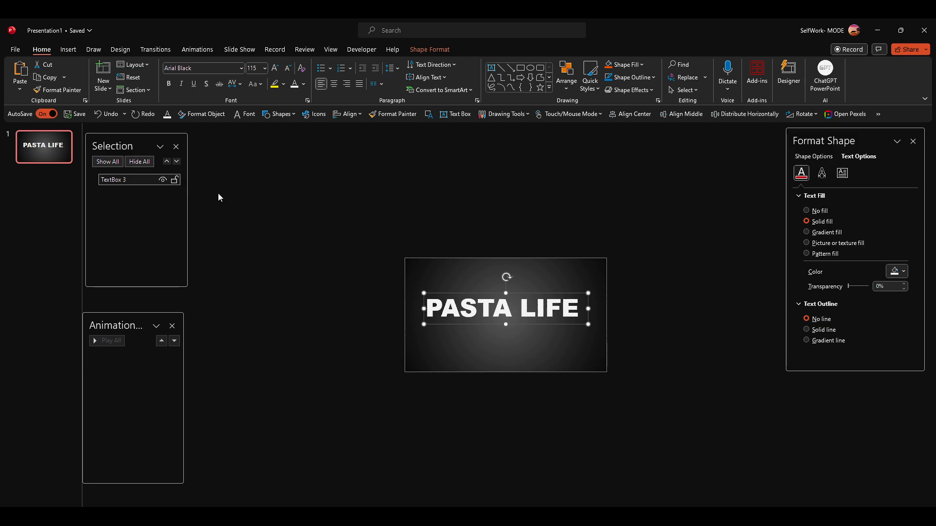
{"action": "left_click", "coordinate": [203, 52]}
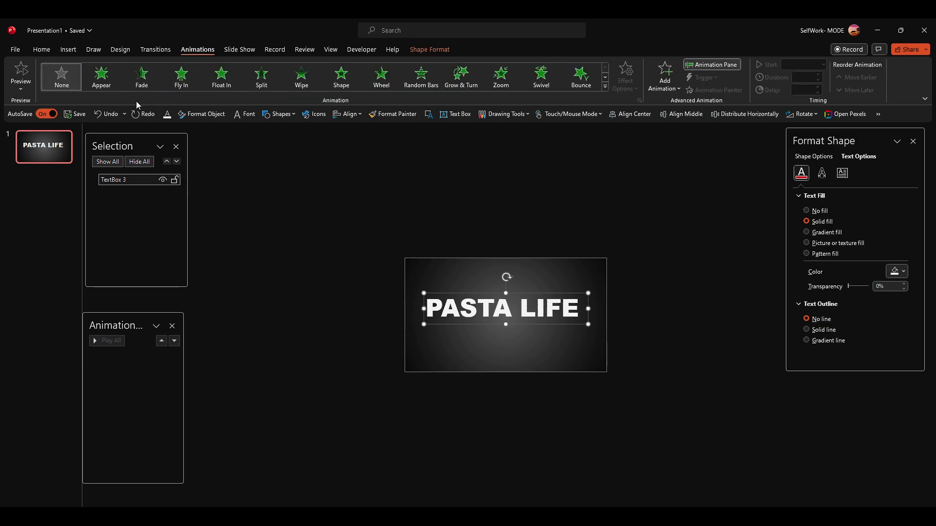
{"action": "left_click", "coordinate": [102, 77]}
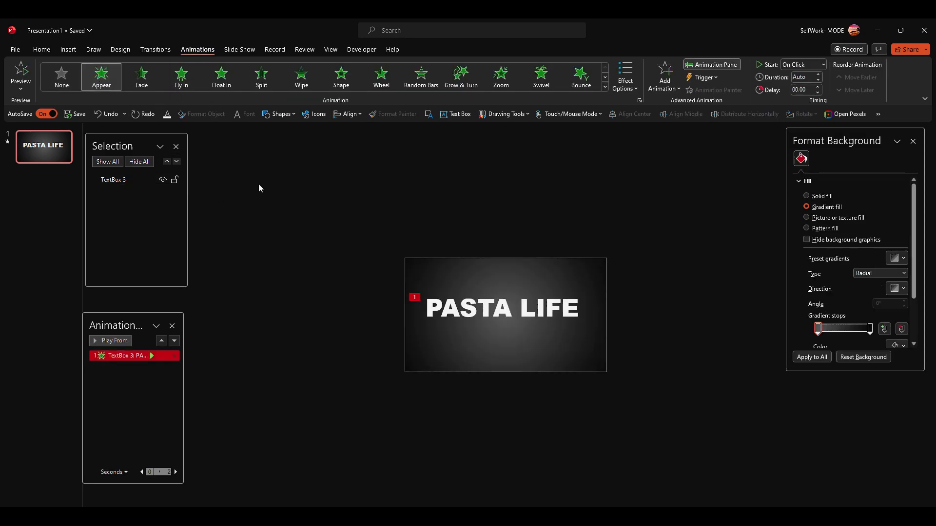
{"action": "left_click", "coordinate": [7, 142]}
{"action": "left_click", "coordinate": [8, 144]}
{"action": "left_click", "coordinate": [9, 146]}
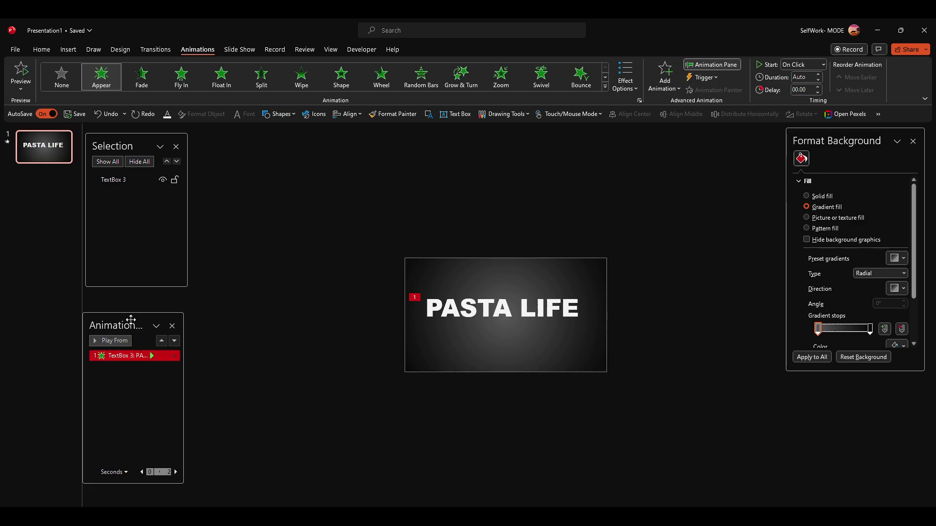
- Hide and reshow the Animation Pane and make it slightly wider
{"action": "left_click", "coordinate": [707, 66]}
{"action": "left_click", "coordinate": [708, 66]}
{"action": "left_click_drag", "start_coordinate": [180, 379], "coordinate": [198, 380]}
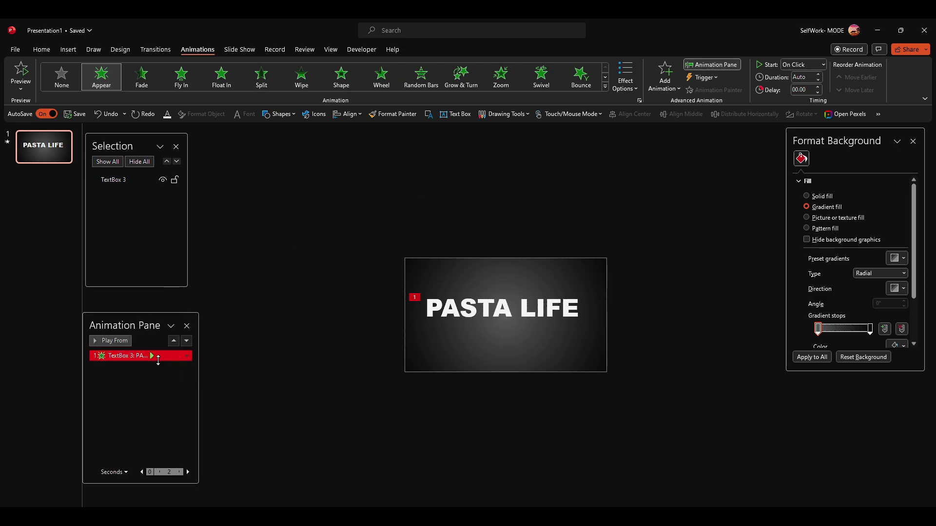
- In the Appear effect options, animate the title text by letter with a 0.1 seconds delay between letters
{"action": "right_click", "coordinate": [137, 356]}
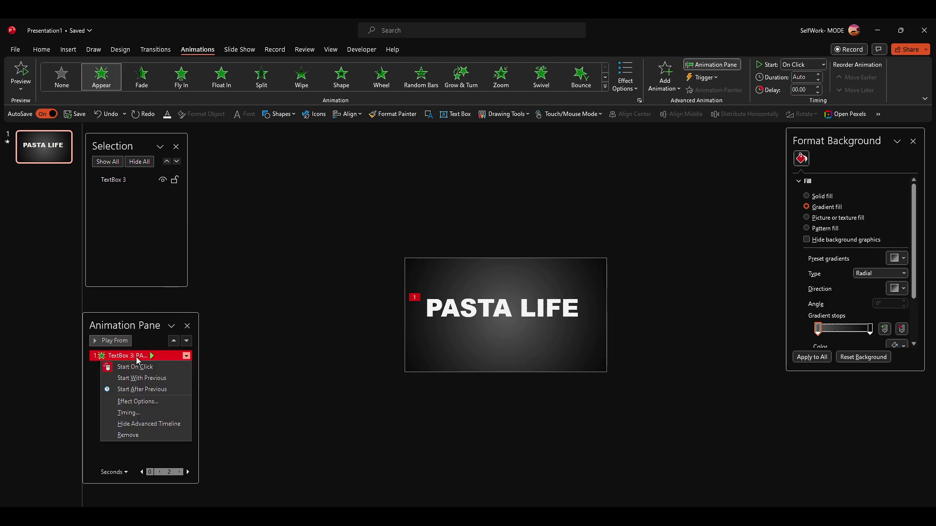
{"action": "left_click", "coordinate": [138, 404]}
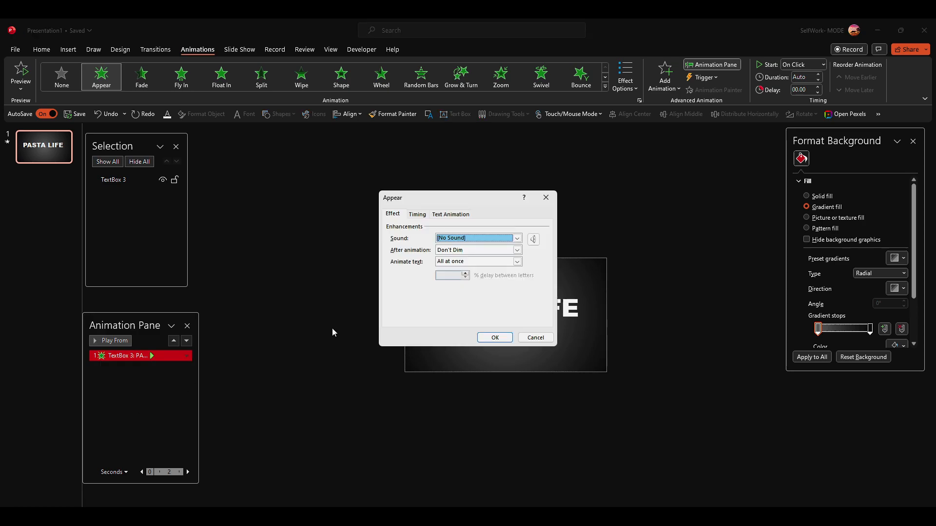
{"action": "left_click", "coordinate": [443, 262]}
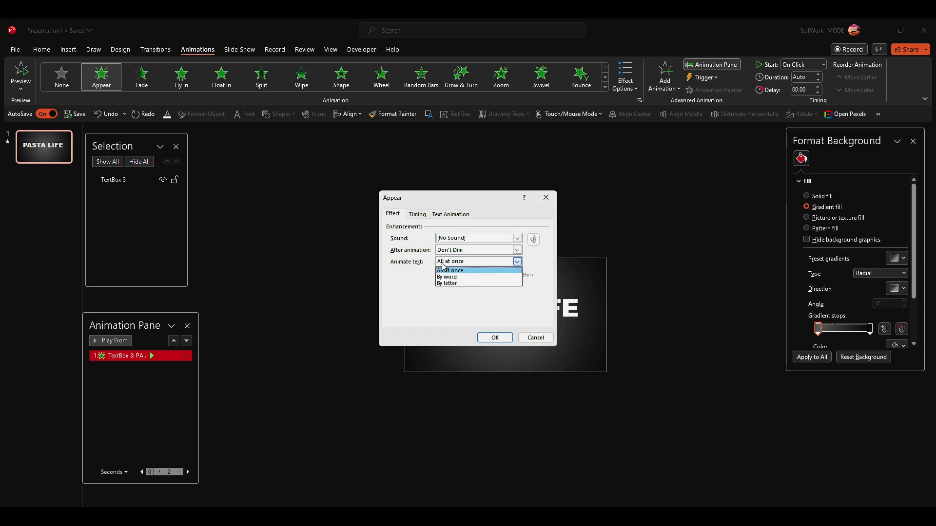
{"action": "left_click", "coordinate": [446, 286]}
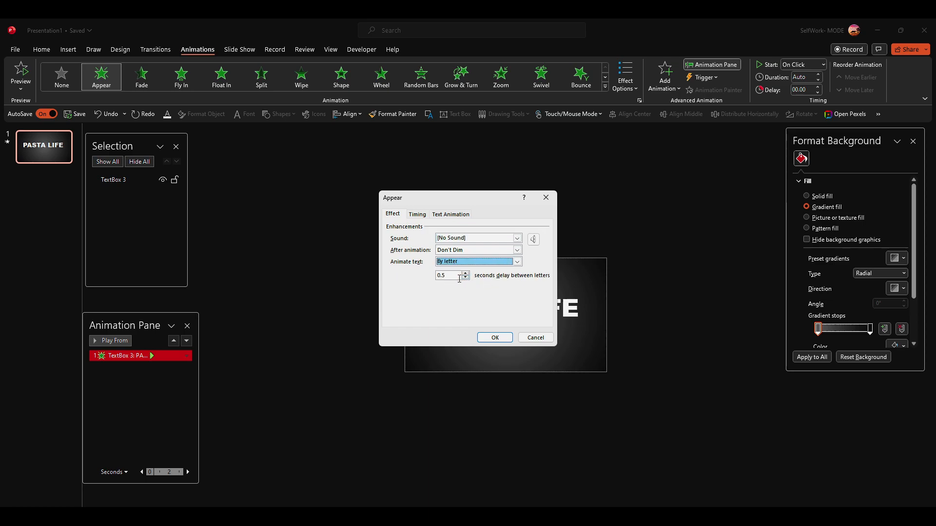
{"action": "left_click", "coordinate": [466, 278]}
{"action": "left_click", "coordinate": [466, 278]}
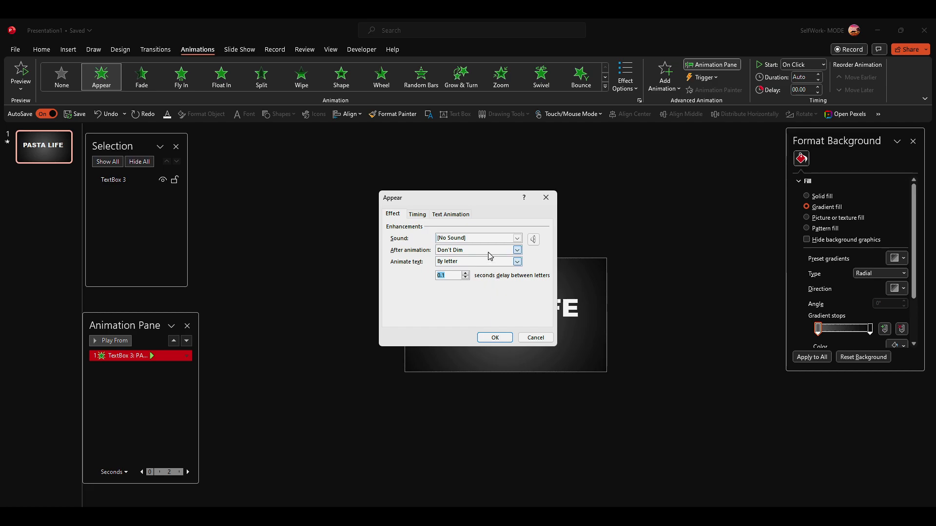
- Give the Appear effect the Typewriter sound, keep Don't Dim after the animation, and apply the effect settings
{"action": "left_click", "coordinate": [517, 239]}
{"action": "scroll", "coordinate": [511, 257], "scroll_direction": "down", "scroll_amount": 5}
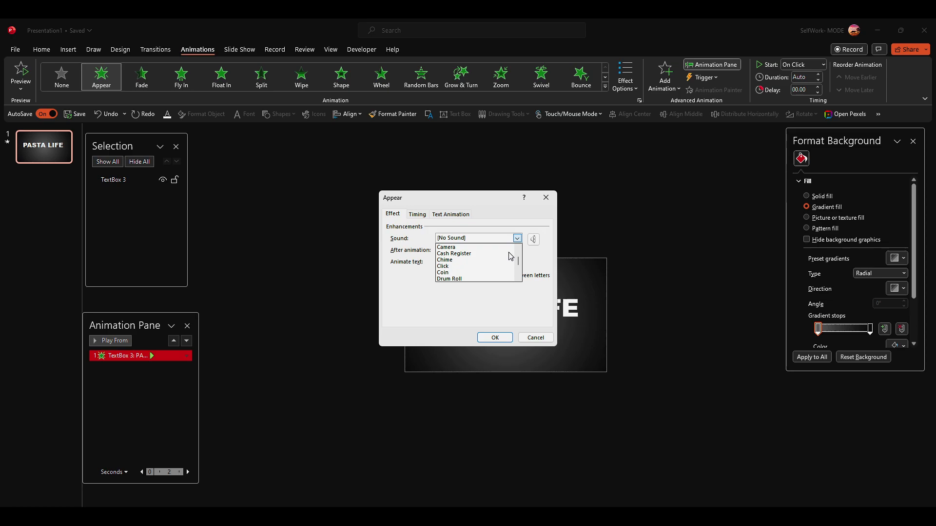
{"action": "left_click", "coordinate": [465, 261]}
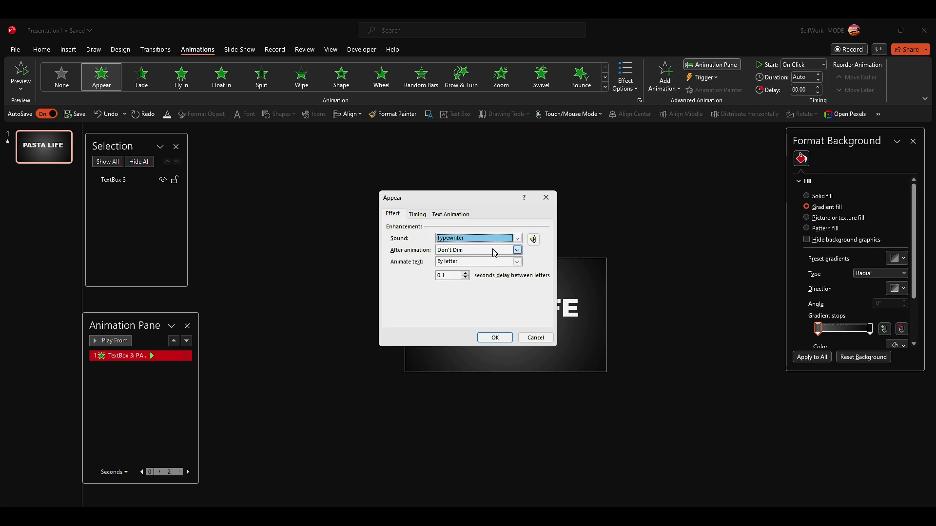
{"action": "left_click", "coordinate": [517, 250]}
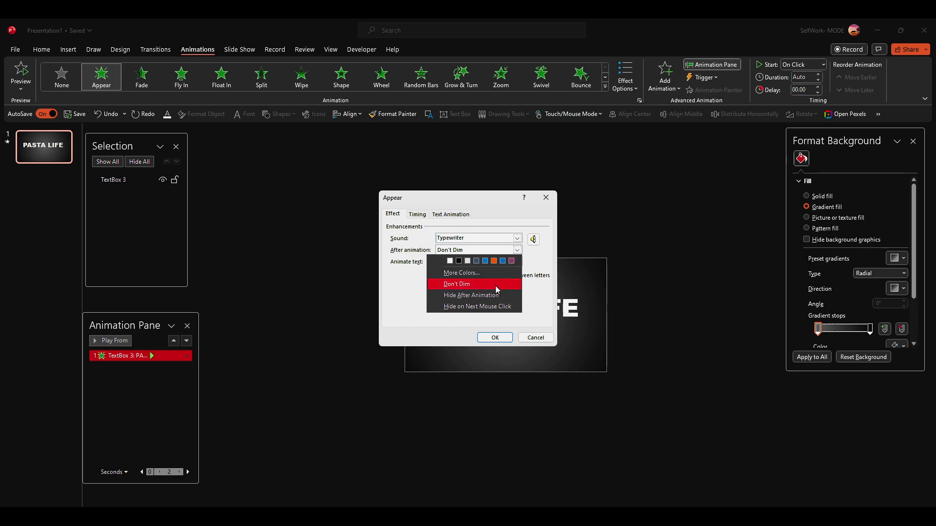
{"action": "left_click", "coordinate": [457, 284]}
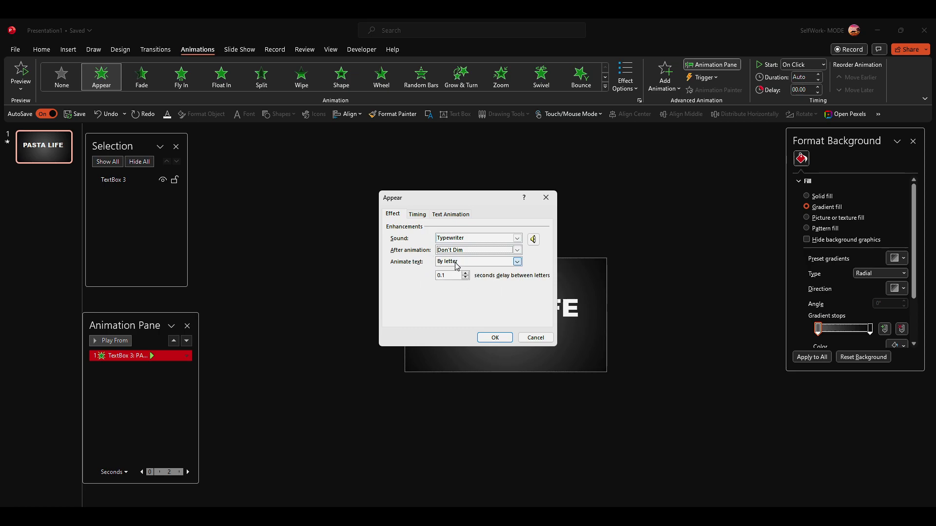
{"action": "left_click", "coordinate": [483, 336]}
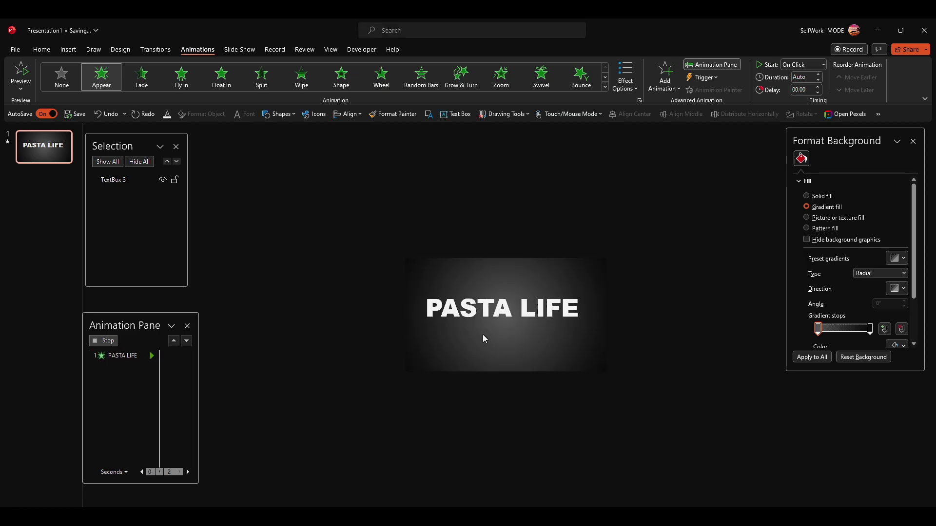
- Switch to OBS Studio to dismiss the update notice and check the audio mixer levels, and return to PowerPoint
{"action": "mouse_move", "coordinate": [208, 517]}
{"action": "left_click", "coordinate": [247, 471]}
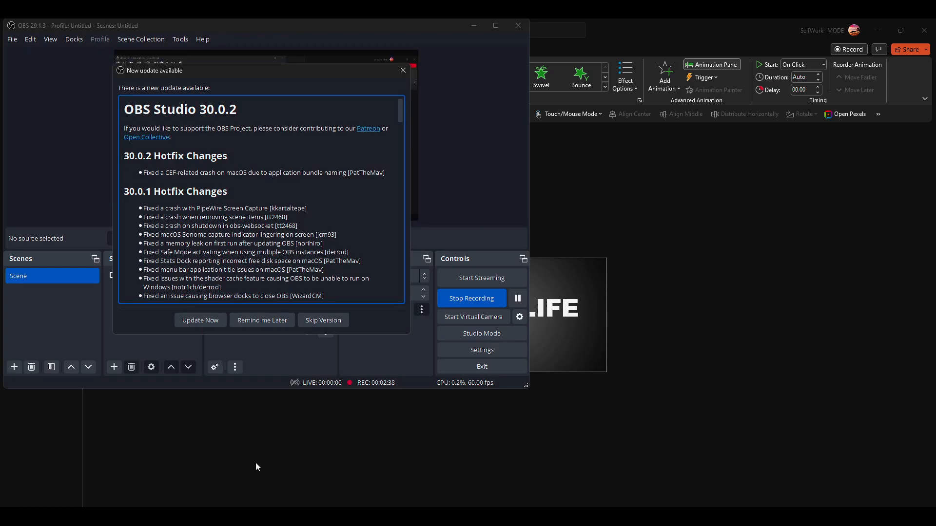
{"action": "left_click", "coordinate": [403, 70]}
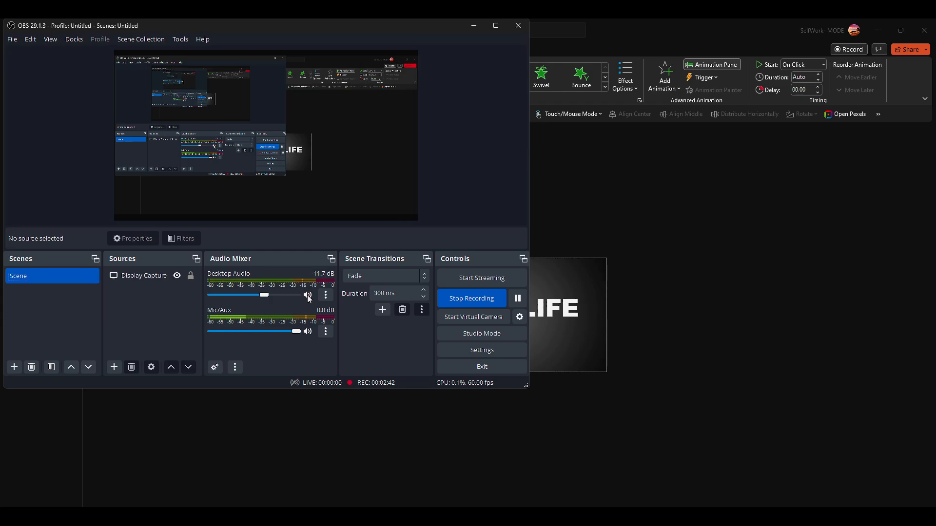
{"action": "left_click", "coordinate": [473, 26]}
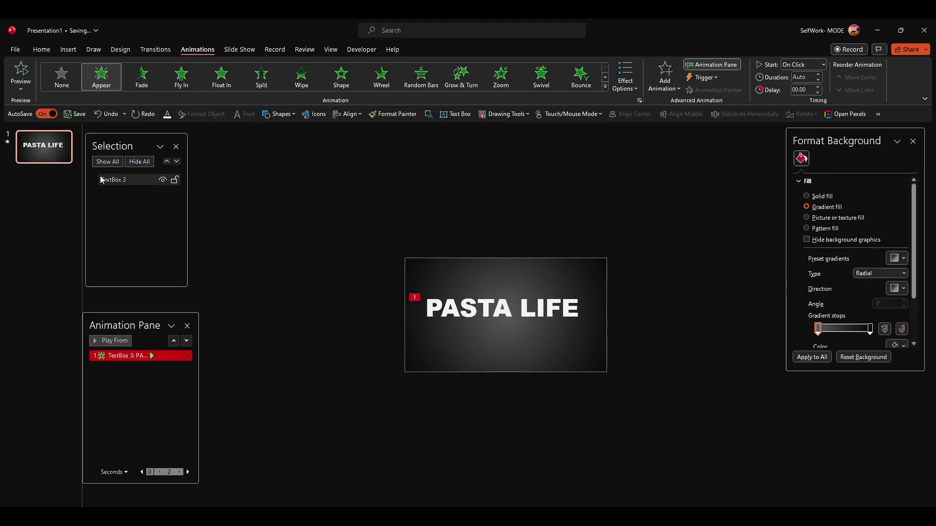
- Preview the slide's title animation, check the audio mixer in OBS Studio, and return to PowerPoint
{"action": "left_click", "coordinate": [7, 145]}
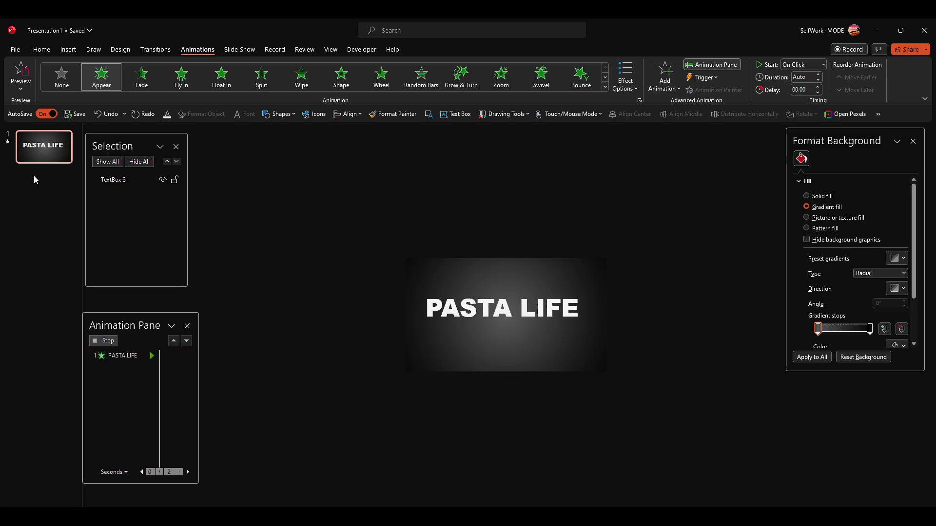
{"action": "key", "text": "alt+Tab"}
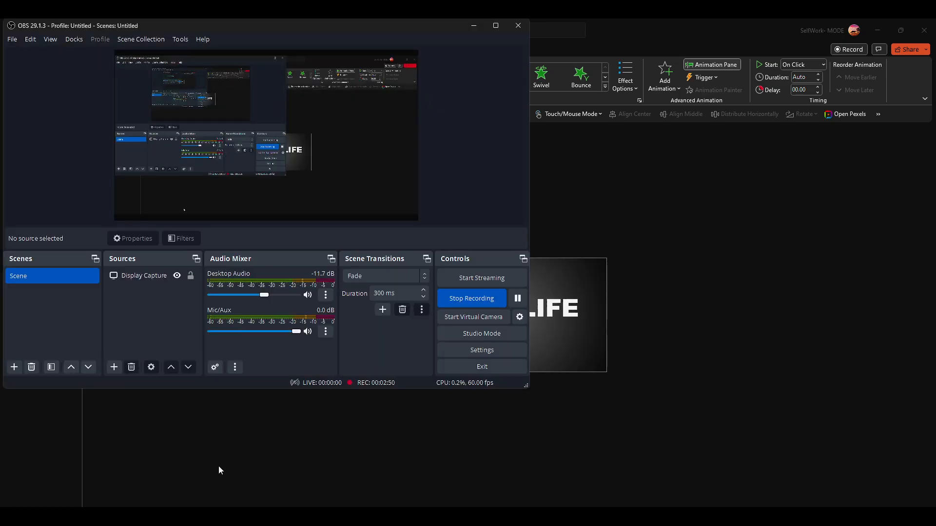
{"action": "left_click", "coordinate": [473, 25]}
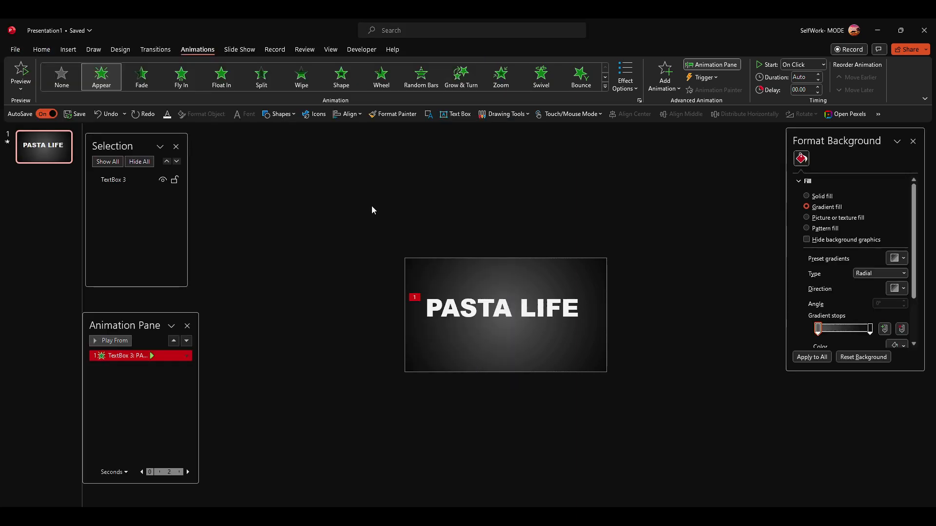
- Change the title's Appear effect sound to [No Sound] and apply the effect settings
{"action": "right_click", "coordinate": [168, 359]}
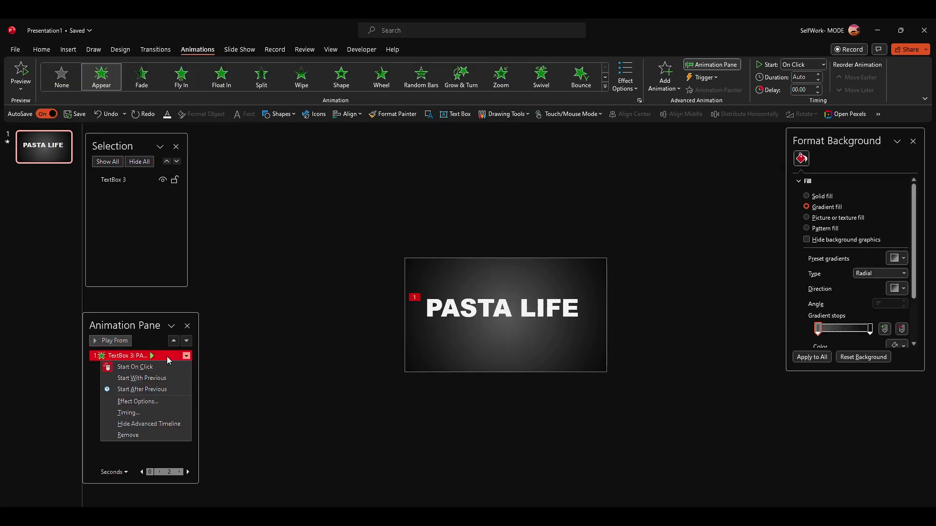
{"action": "left_click", "coordinate": [137, 401]}
{"action": "left_click", "coordinate": [517, 238]}
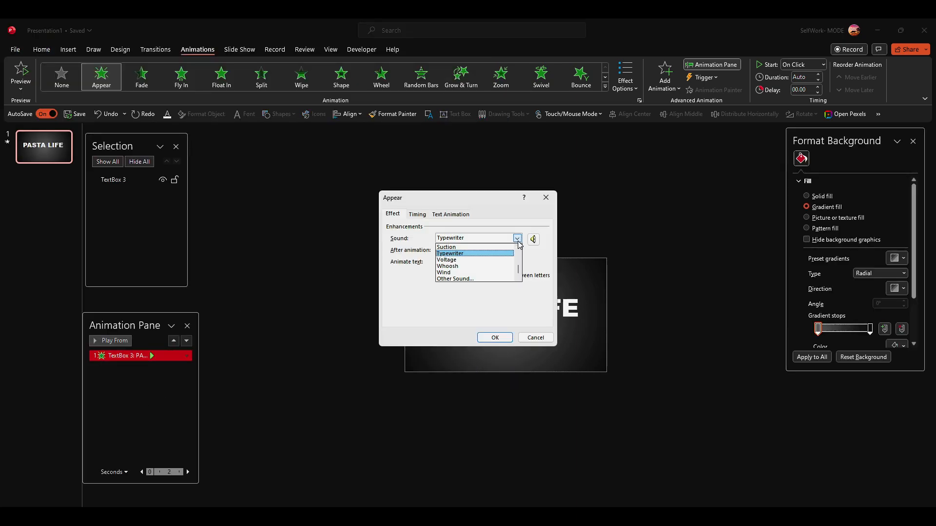
{"action": "left_click", "coordinate": [469, 248]}
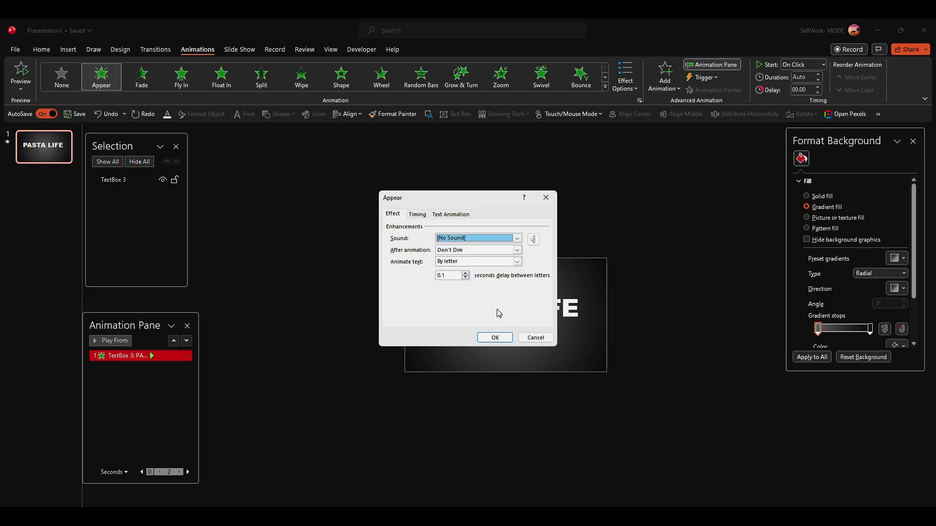
{"action": "left_click", "coordinate": [495, 336]}
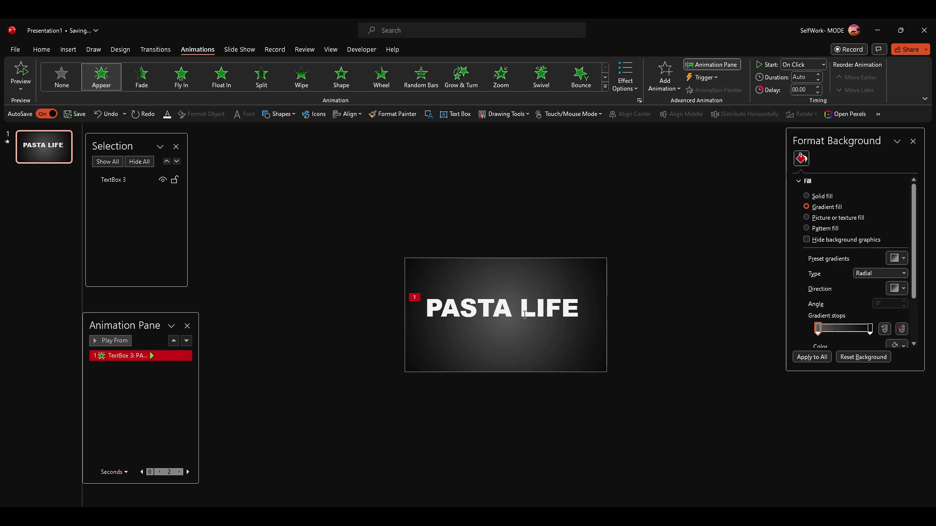
- Duplicate the PASTA LIFE text box directly above the original and keep the copy's shape at No fill
{"action": "left_click", "coordinate": [476, 308]}
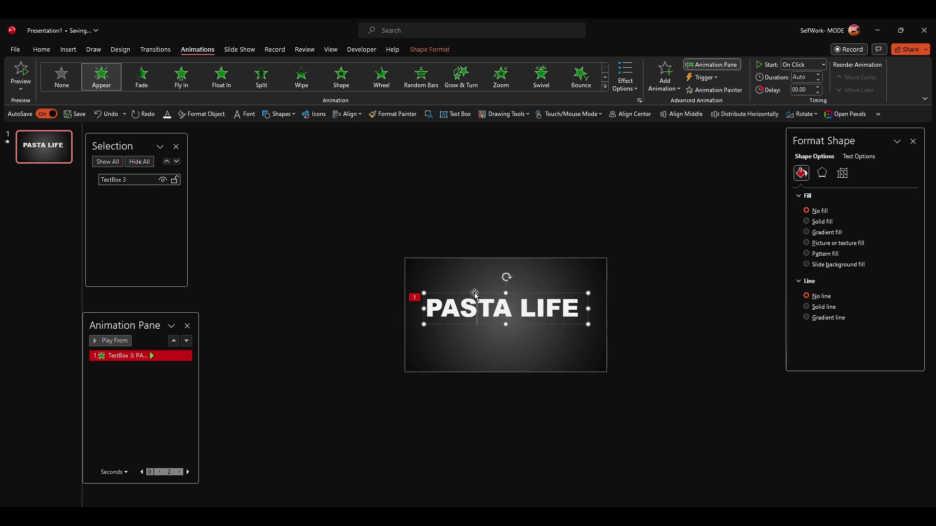
{"action": "left_click_drag", "start_coordinate": [475, 294], "coordinate": [478, 271]}
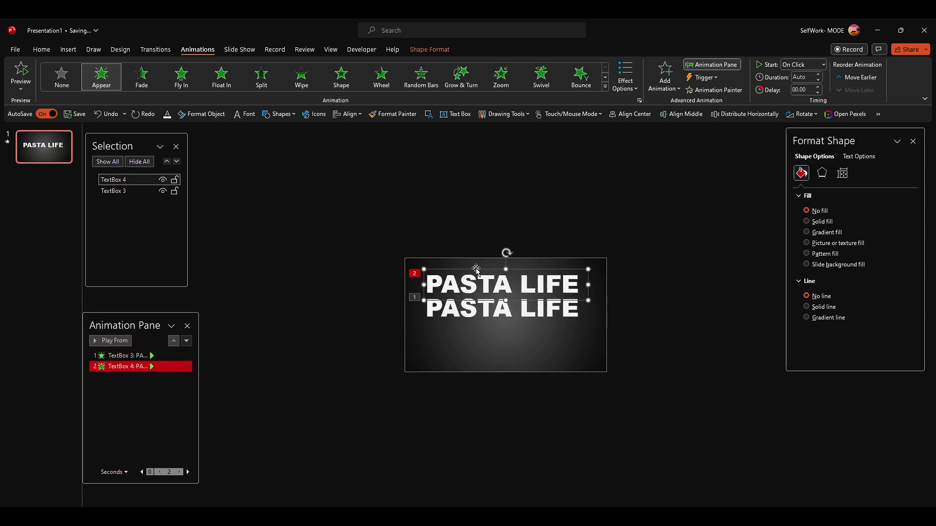
{"action": "left_click", "coordinate": [806, 222]}
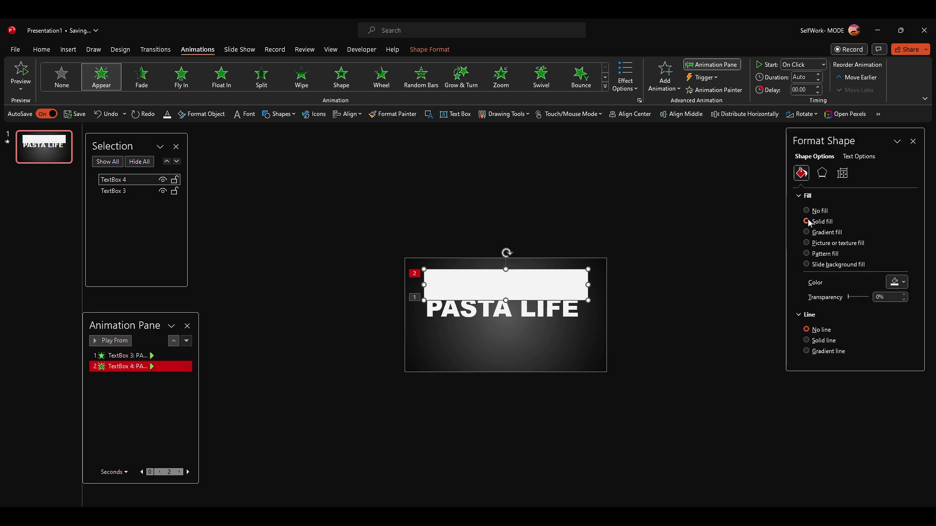
{"action": "left_click", "coordinate": [807, 211]}
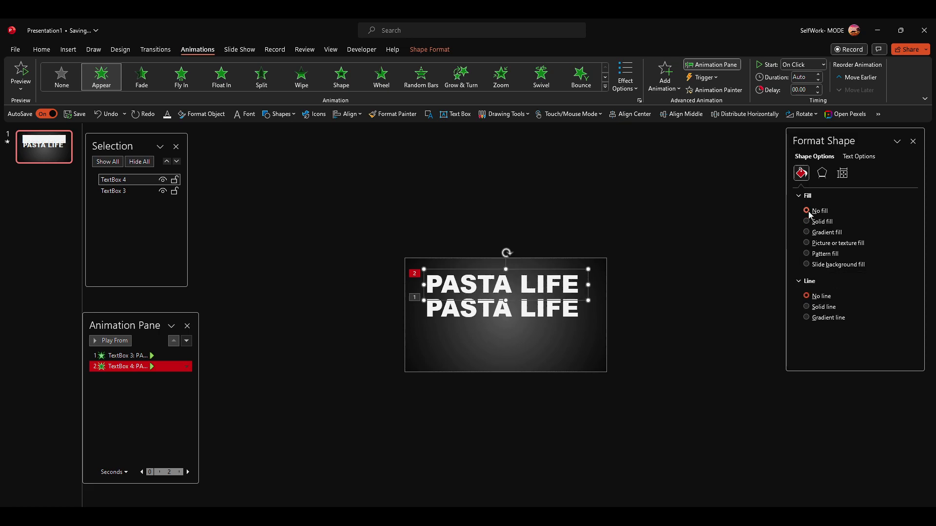
- Give the duplicated PASTA LIFE text no text fill and a solid line text outline
{"action": "left_click", "coordinate": [857, 157]}
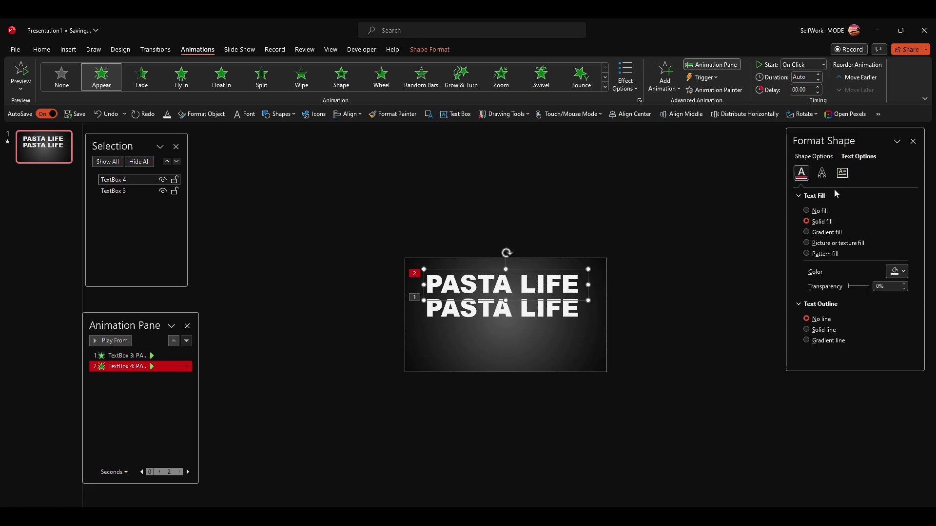
{"action": "left_click", "coordinate": [809, 211]}
{"action": "left_click", "coordinate": [809, 221]}
{"action": "left_click", "coordinate": [809, 211]}
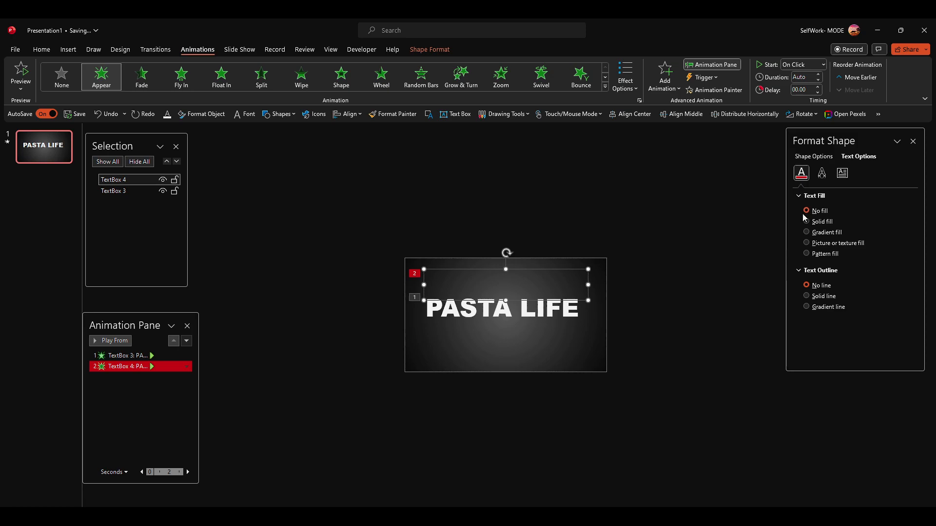
{"action": "left_click", "coordinate": [807, 296]}
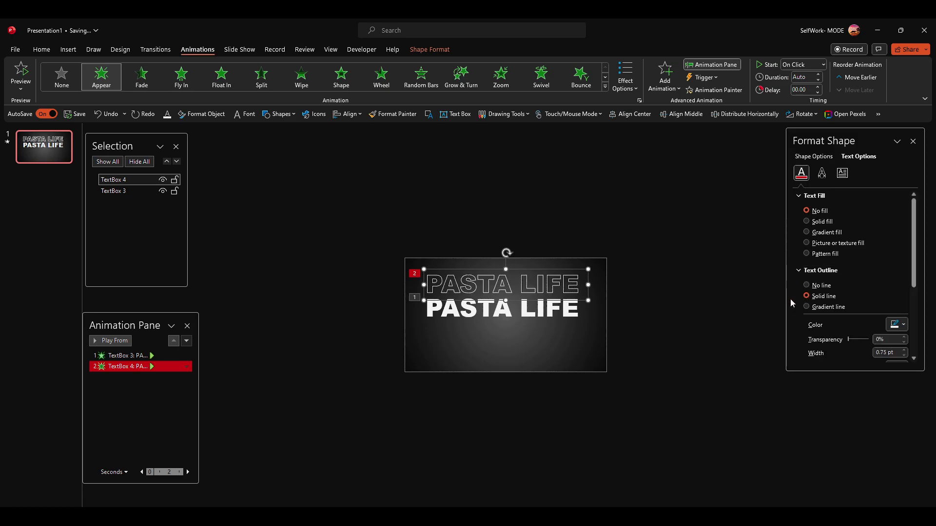
- Set the text outline width of the duplicated PASTA LIFE title to 1 pt
{"action": "left_click", "coordinate": [883, 352]}
{"action": "type", "text": "3"}
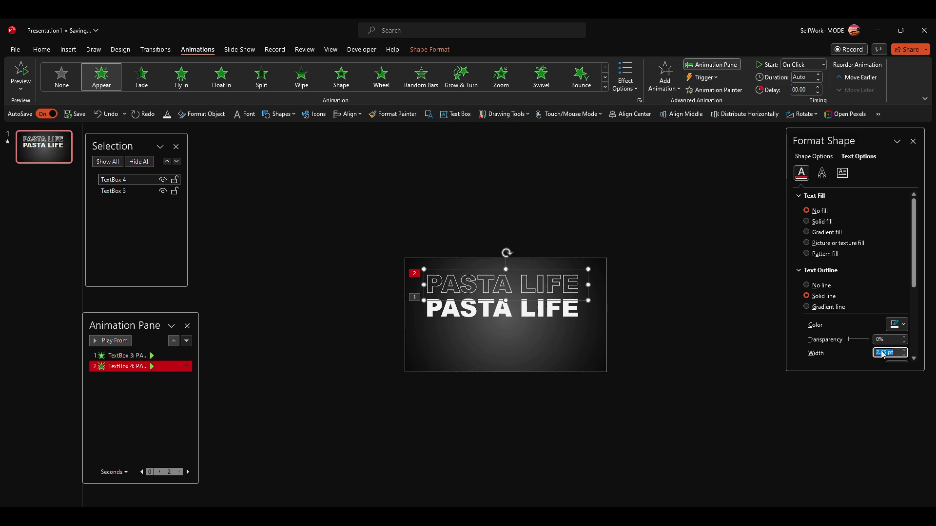
{"action": "key", "text": "Up"}
{"action": "key", "text": "Up"}
{"action": "key", "text": "Down"}
{"action": "key", "text": "Down"}
{"action": "key", "text": "Down"}
- Rearrange the two titles so the filled PASTA LIFE sits directly above the outlined copy
{"action": "left_click", "coordinate": [561, 308]}
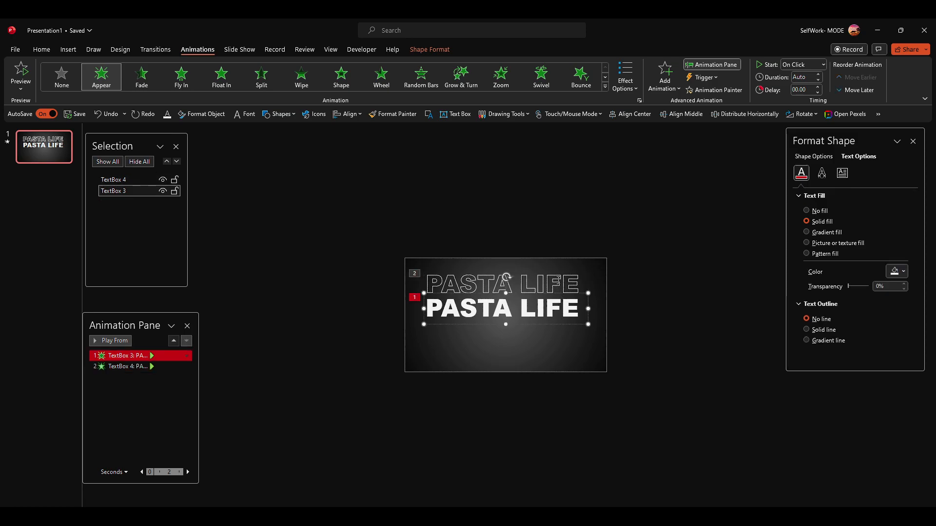
{"action": "left_click", "coordinate": [559, 282], "text": "shift"}
{"action": "mouse_move", "coordinate": [555, 269]}
{"action": "left_mouse_down"}
{"action": "mouse_move", "coordinate": [549, 283]}
{"action": "mouse_move", "coordinate": [549, 267]}
{"action": "left_mouse_up"}
{"action": "left_click", "coordinate": [550, 293]}
{"action": "left_click", "coordinate": [549, 317]}
{"action": "left_click", "coordinate": [548, 306]}
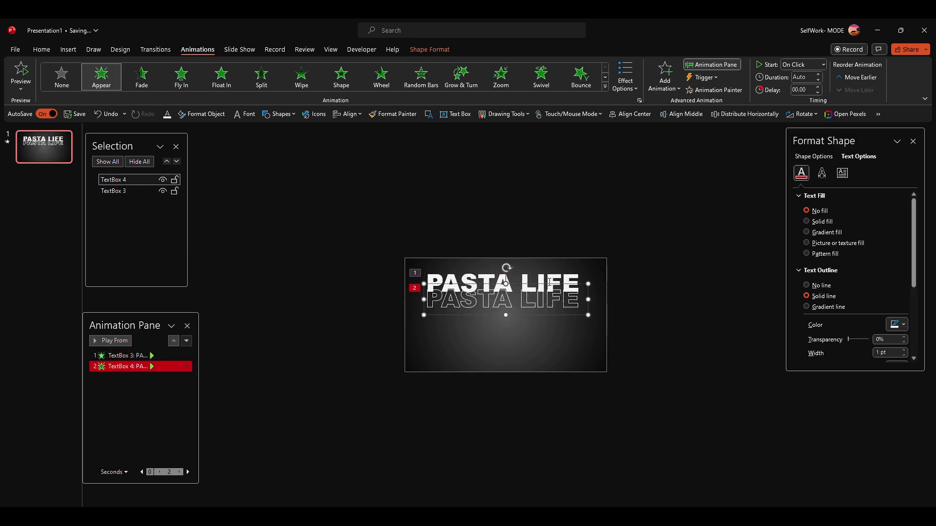
{"action": "left_click_drag", "start_coordinate": [542, 284], "coordinate": [543, 301]}
{"action": "left_click", "coordinate": [538, 268]}
{"action": "left_click_drag", "start_coordinate": [538, 268], "coordinate": [541, 275]}
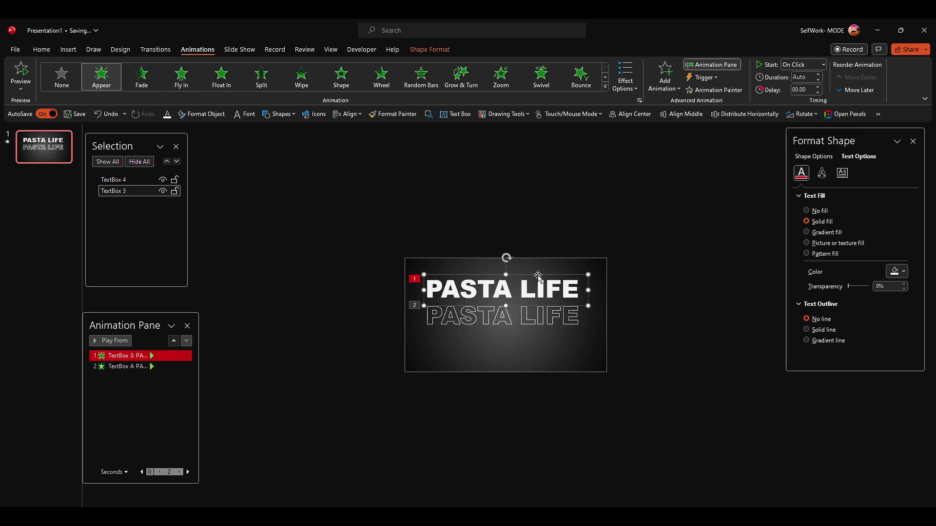
- Copy the filled title's animation to the outlined PASTA LIFE text box with Animation Painter
{"action": "left_click", "coordinate": [526, 291]}
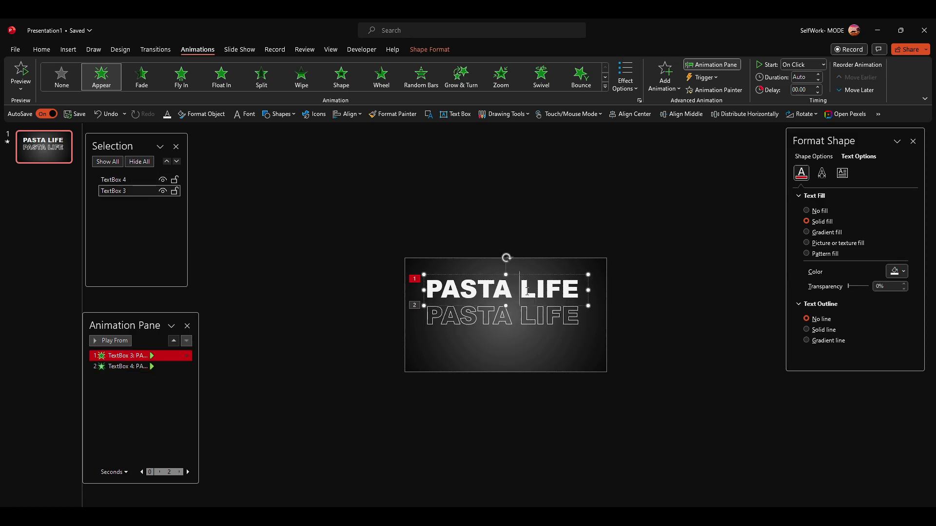
{"action": "left_click", "coordinate": [534, 316]}
{"action": "left_click", "coordinate": [535, 312]}
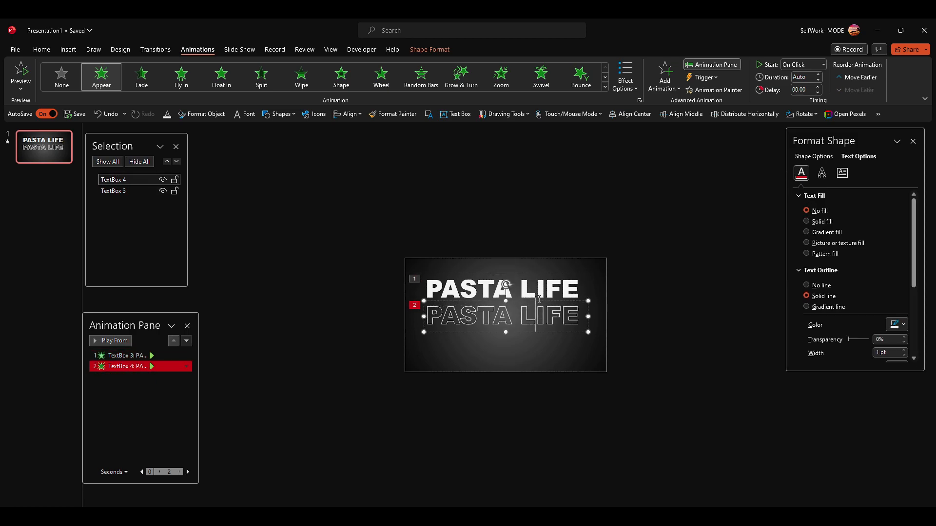
{"action": "left_click", "coordinate": [546, 289]}
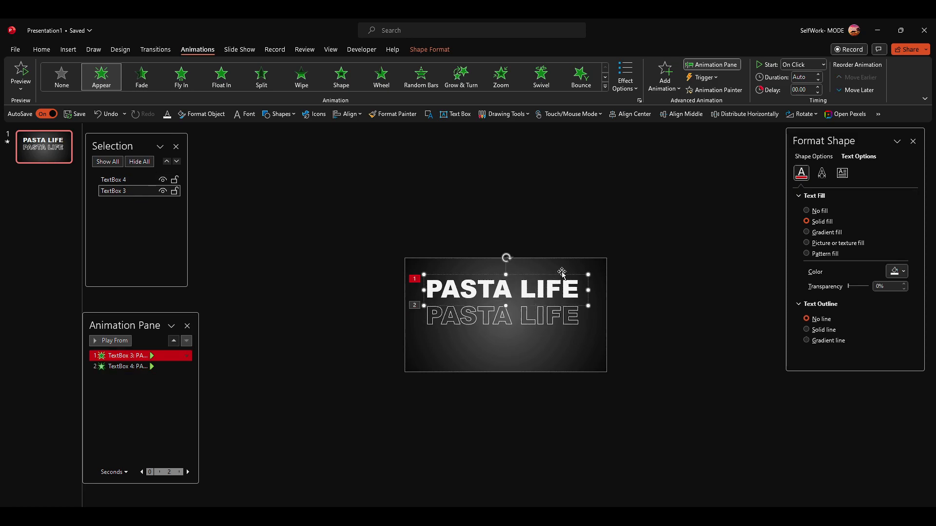
{"action": "left_click", "coordinate": [706, 89]}
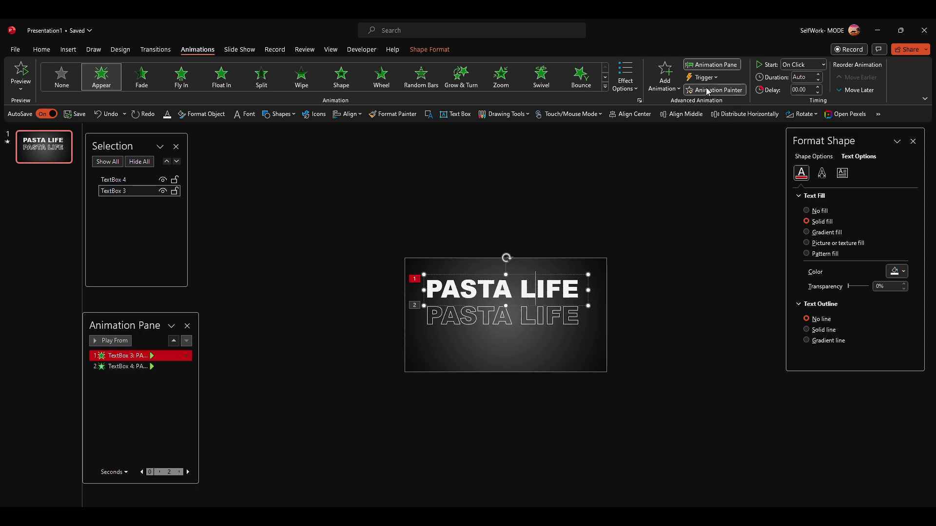
{"action": "left_click", "coordinate": [507, 315]}
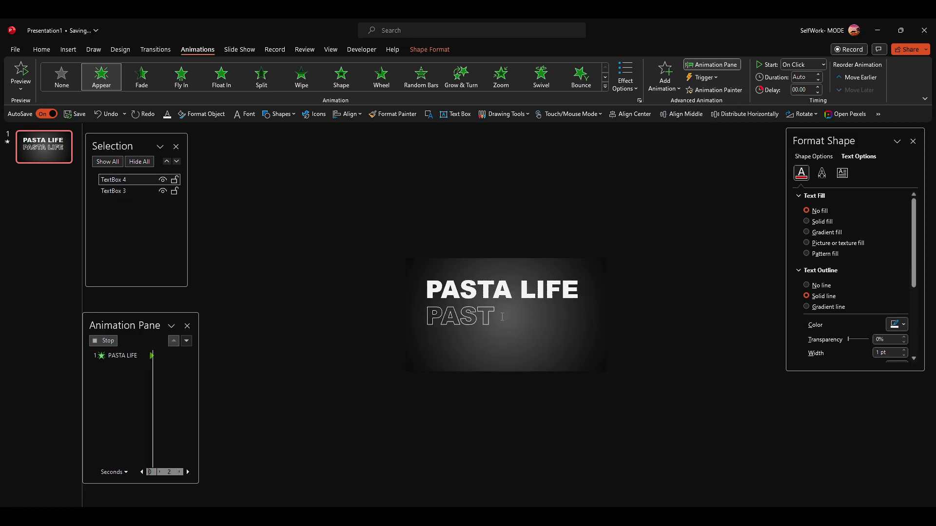
{"action": "left_click", "coordinate": [514, 287]}
{"action": "left_click_drag", "start_coordinate": [518, 273], "coordinate": [534, 308]}
{"action": "left_click", "coordinate": [522, 351]}
{"action": "left_click", "coordinate": [530, 317]}
{"action": "key", "text": "ctrl+z"}
{"action": "key", "text": "ctrl+z"}
{"action": "left_click", "coordinate": [534, 304]}
{"action": "left_click", "coordinate": [535, 292]}
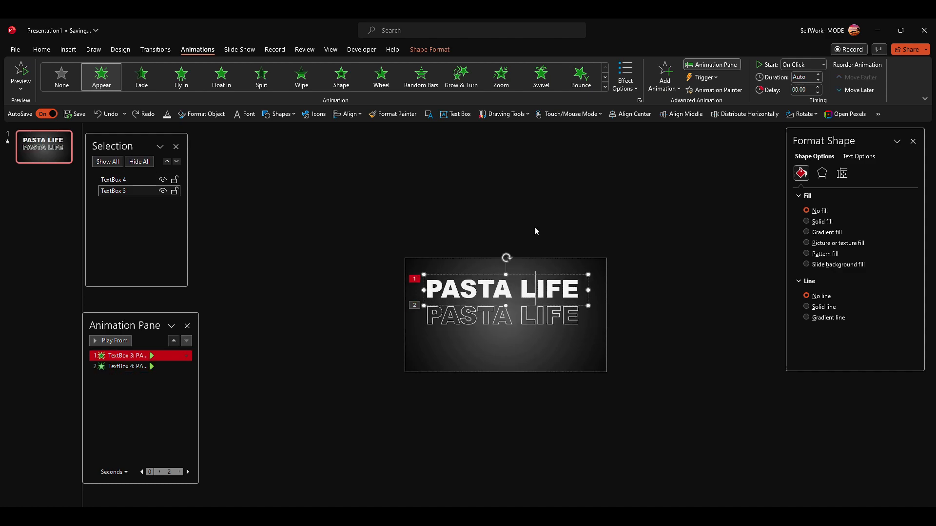
- Move the filled title below the outlined one, and raise the outlined title so they sit close together
{"action": "left_click_drag", "start_coordinate": [527, 278], "coordinate": [527, 348]}
{"action": "left_click", "coordinate": [526, 302]}
{"action": "left_click_drag", "start_coordinate": [525, 303], "coordinate": [526, 285]}
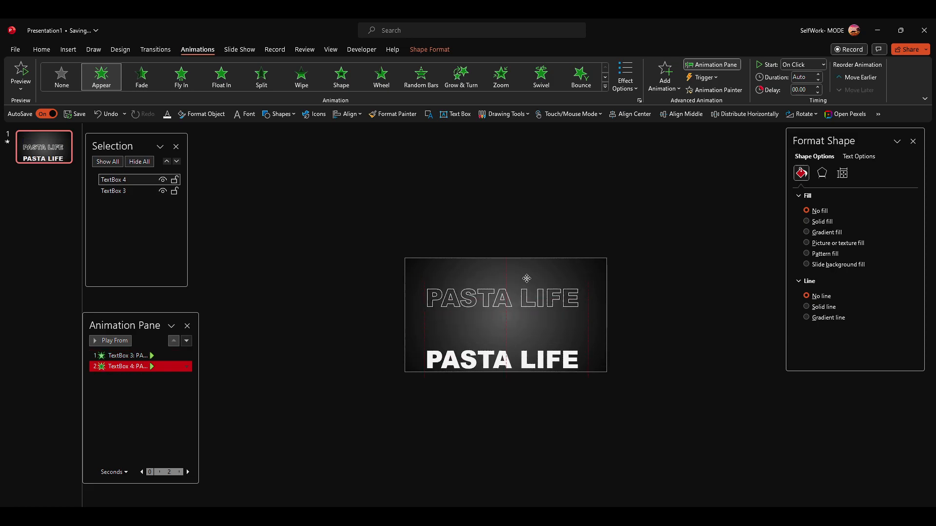
{"action": "left_click", "coordinate": [499, 347]}
{"action": "left_click_drag", "start_coordinate": [500, 345], "coordinate": [496, 307]}
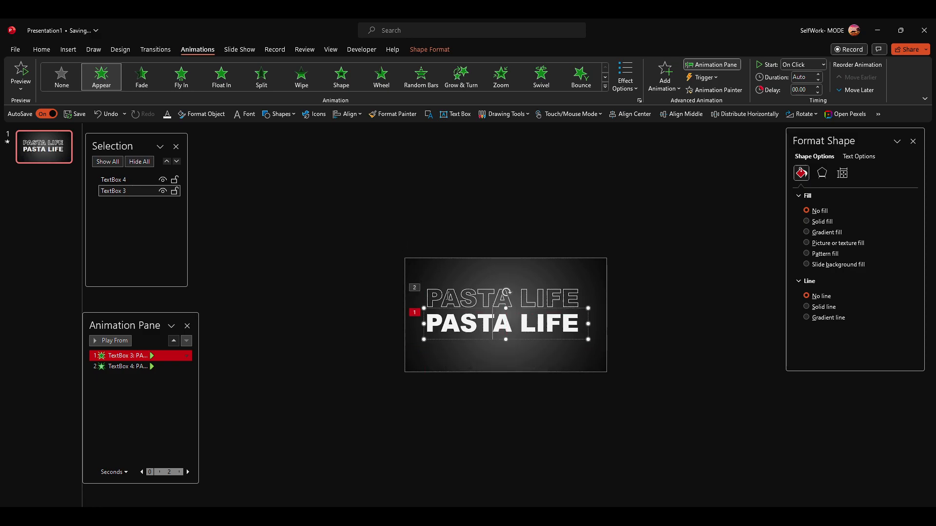
- Select both PASTA LIFE text boxes and align them to the middle of the slide so they overlap
{"action": "left_click", "coordinate": [439, 294], "text": "shift"}
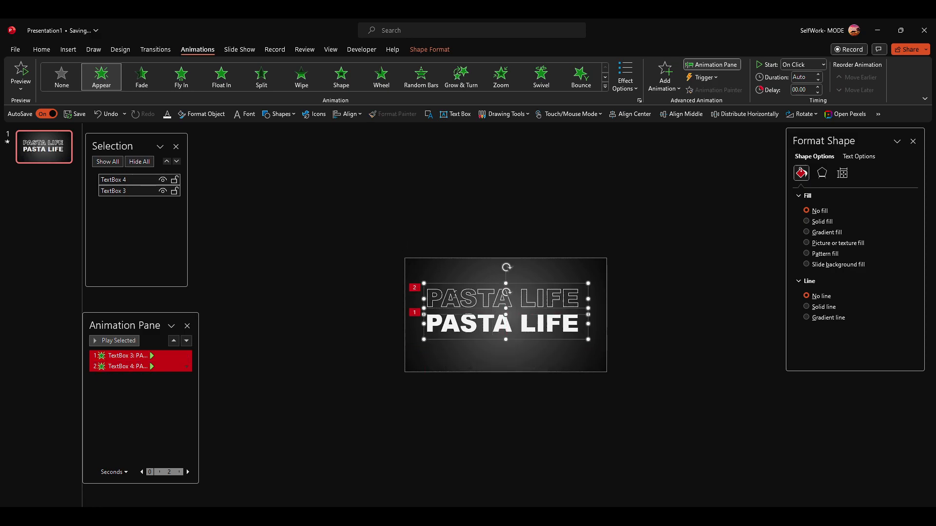
{"action": "left_click", "coordinate": [348, 115]}
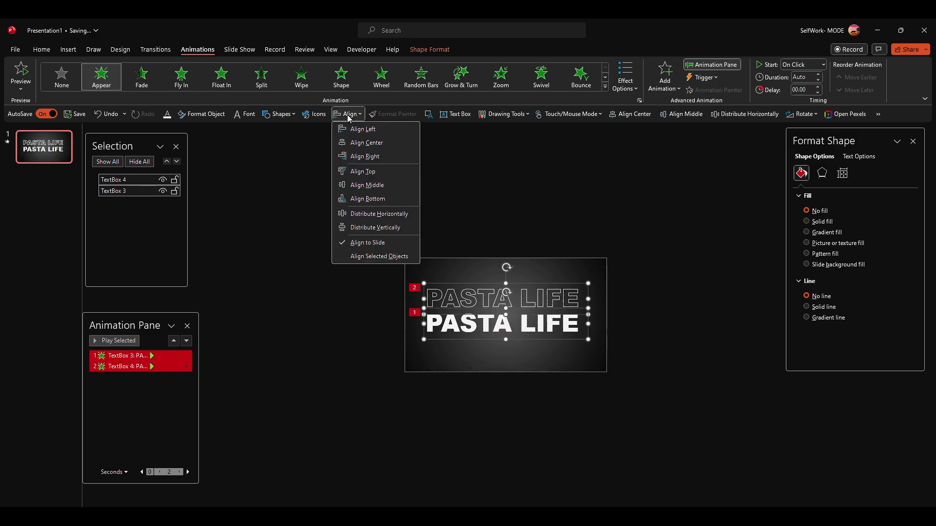
{"action": "left_click", "coordinate": [368, 189]}
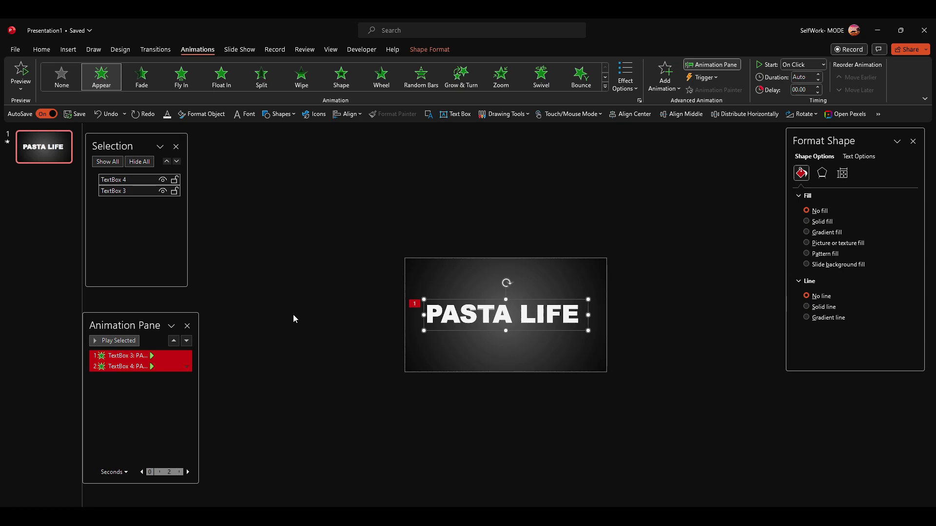
- Delay the outlined title's Appear animation (TextBox 4) by 0.5 seconds and preview it
{"action": "left_click", "coordinate": [160, 399]}
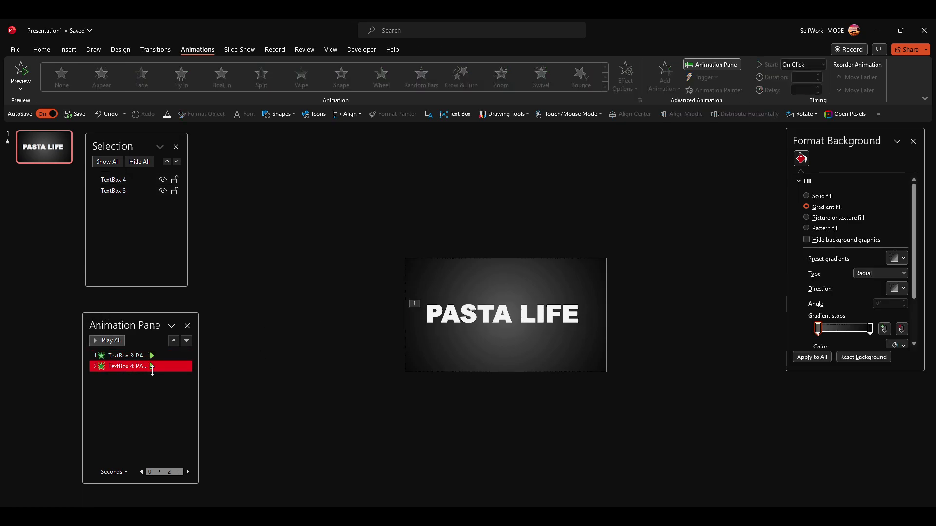
{"action": "left_click", "coordinate": [152, 366]}
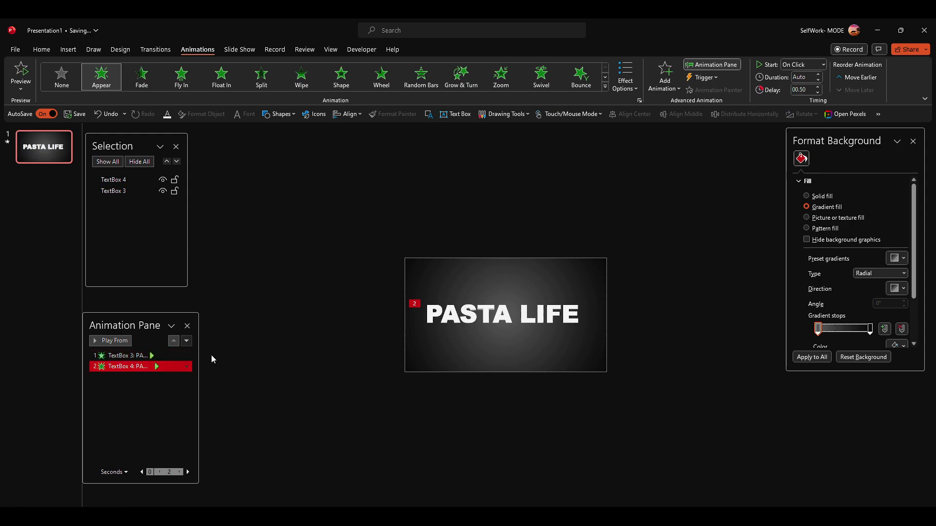
{"action": "left_click", "coordinate": [116, 343]}
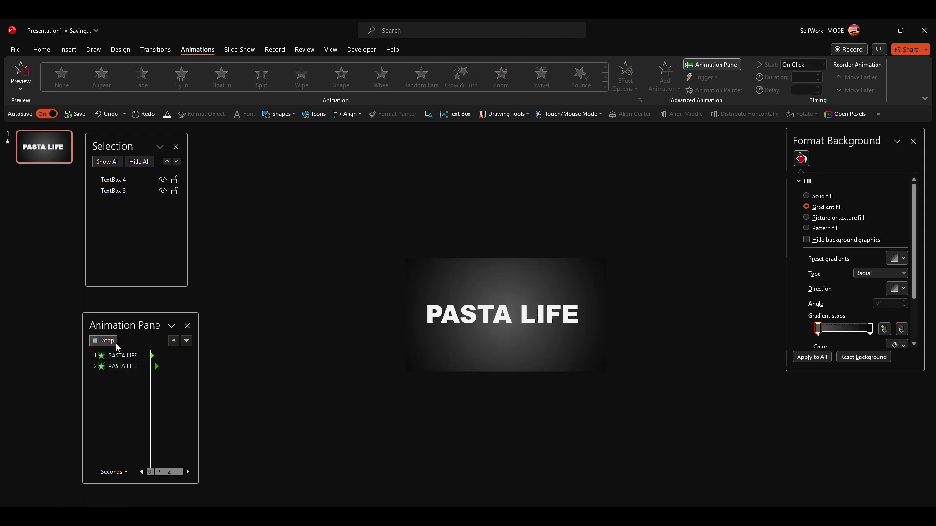
- Reorder the animations so the filled title (TextBox 3) plays after the outlined one (TextBox 4), and preview the result
{"action": "left_click", "coordinate": [126, 356]}
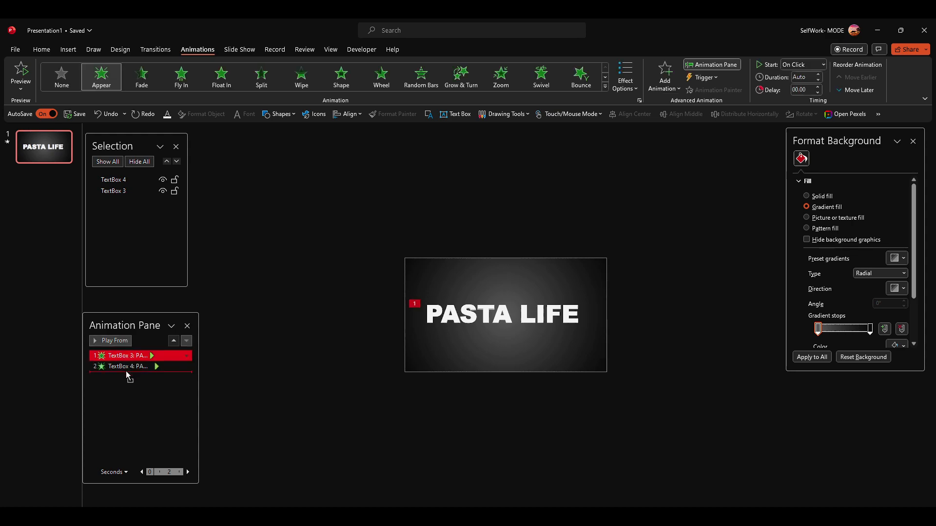
{"action": "left_click", "coordinate": [127, 367]}
{"action": "left_click", "coordinate": [117, 342]}
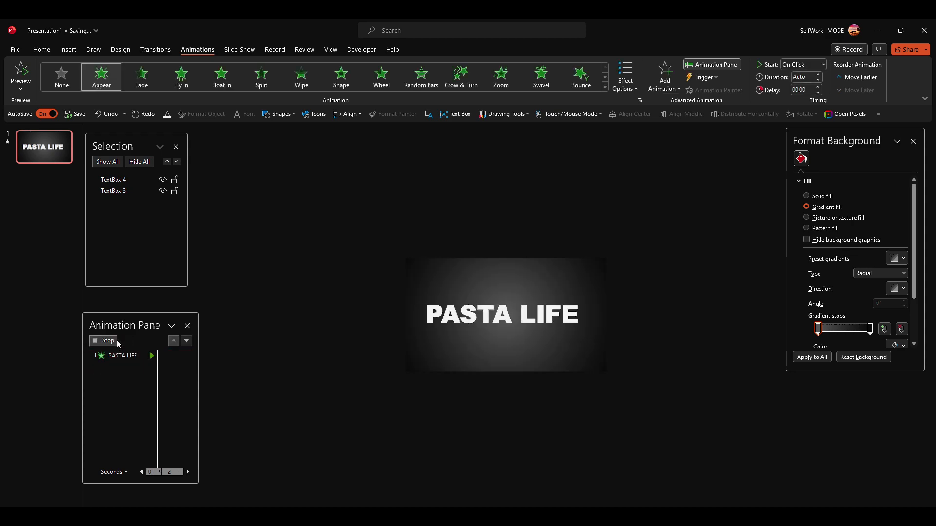
{"action": "left_click", "coordinate": [121, 343]}
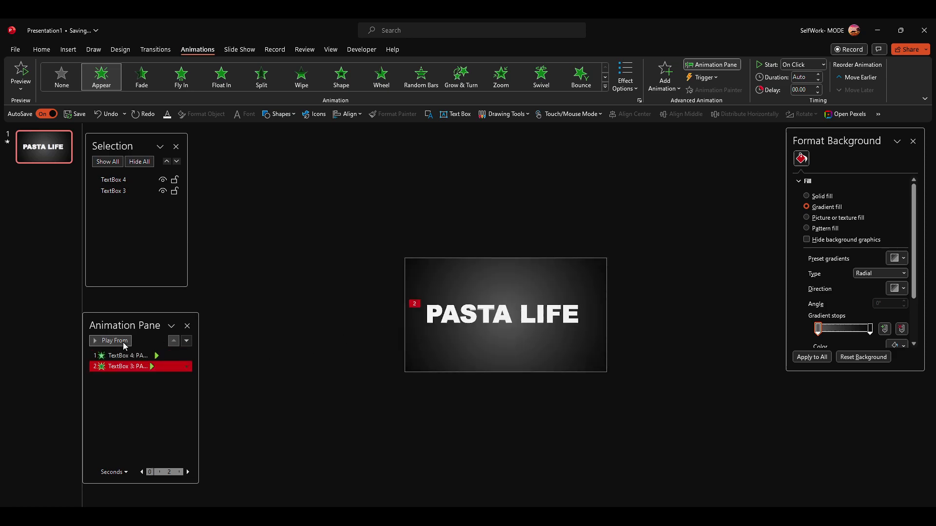
- Preview the filled title's (TextBox 3) Appear animation and inspect its effect options without changing them
{"action": "left_click", "coordinate": [125, 342]}
{"action": "left_click", "coordinate": [122, 340]}
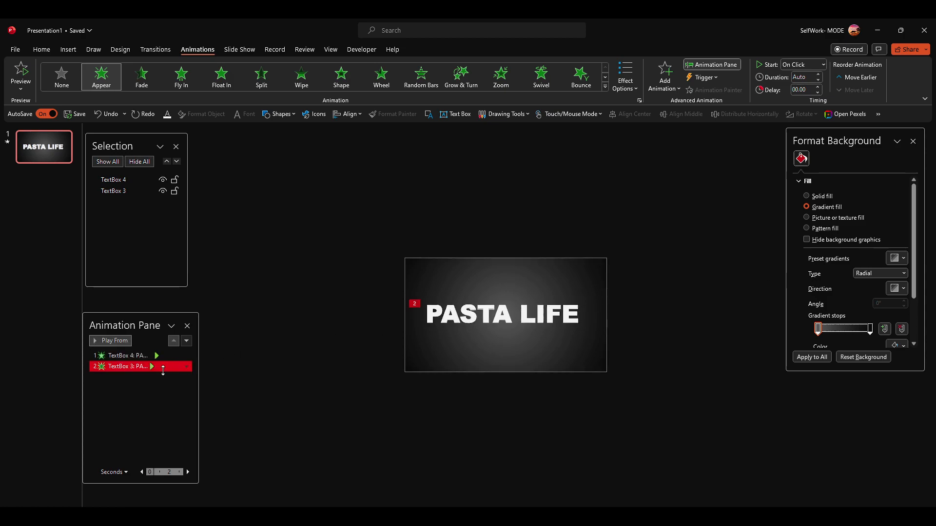
{"action": "left_click", "coordinate": [186, 366]}
{"action": "left_click", "coordinate": [142, 413]}
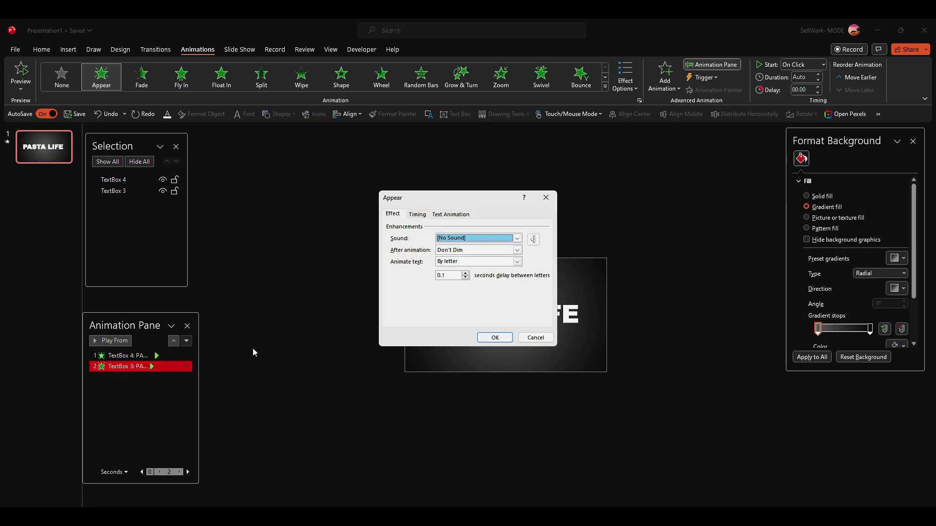
{"action": "left_click", "coordinate": [535, 337]}
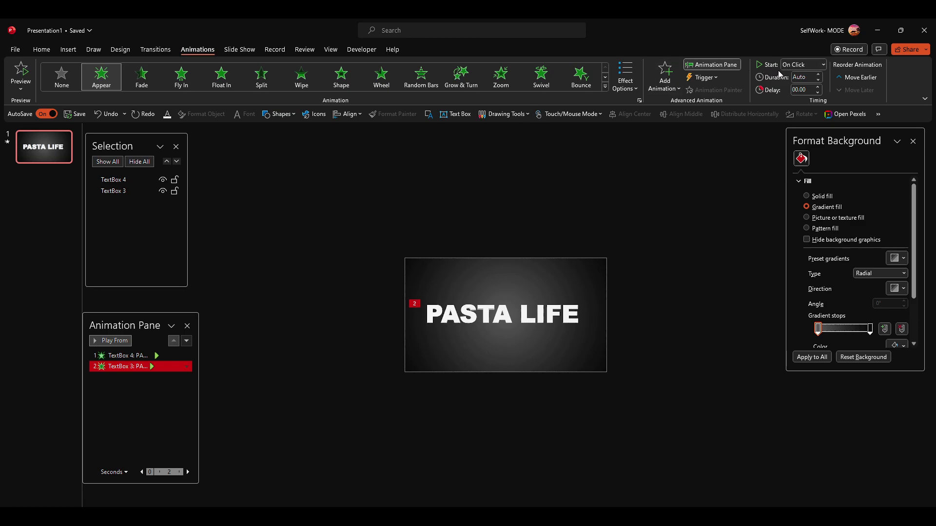
- Start the filled title's (TextBox 3) Appear animation With Previous and delay it by 0.5 seconds
{"action": "left_click", "coordinate": [806, 65]}
{"action": "left_click", "coordinate": [805, 88]}
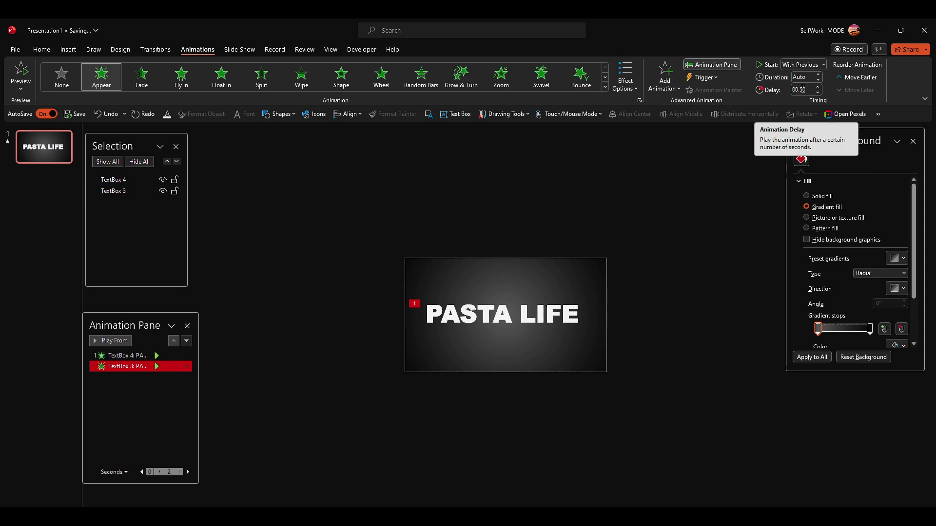
{"action": "left_click", "coordinate": [807, 78]}
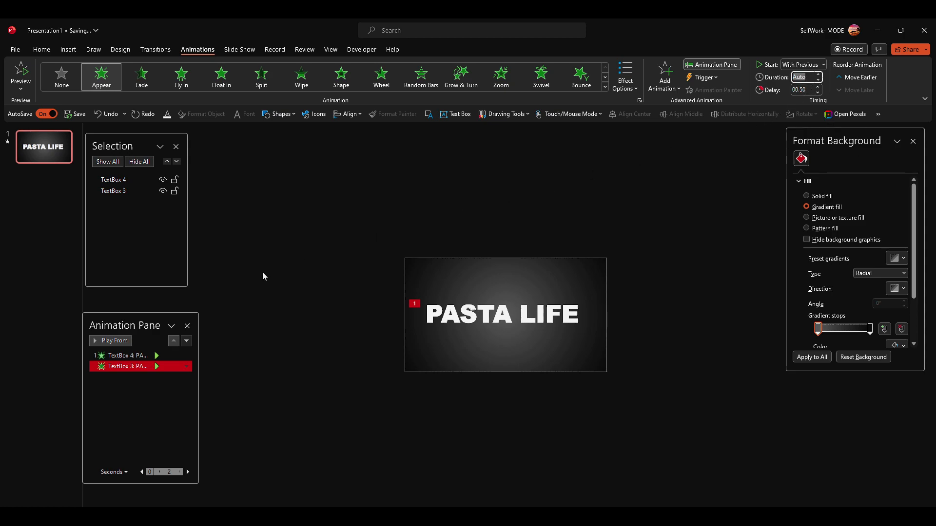
- Set the outlined title's (TextBox 4) Appear animation to start with previous and remove its delay
{"action": "left_click", "coordinate": [144, 355]}
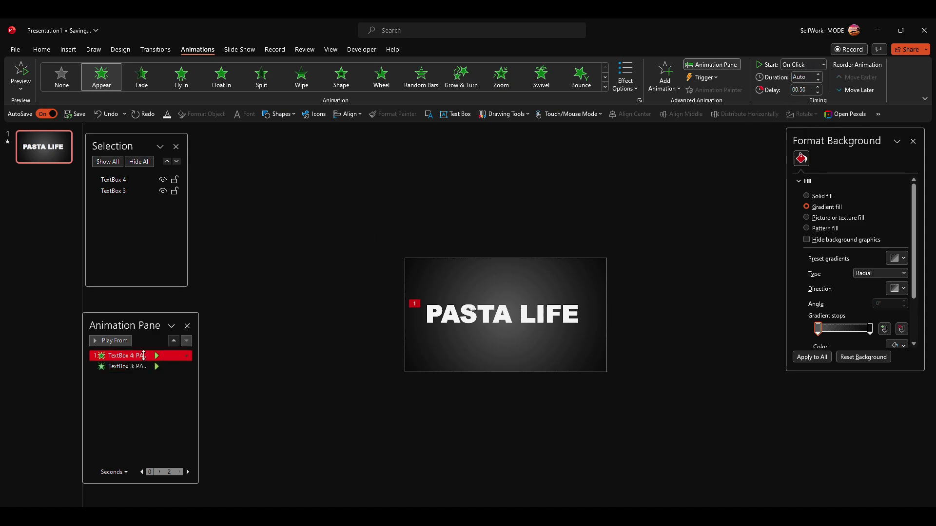
{"action": "right_click", "coordinate": [143, 356]}
{"action": "left_click", "coordinate": [141, 378]}
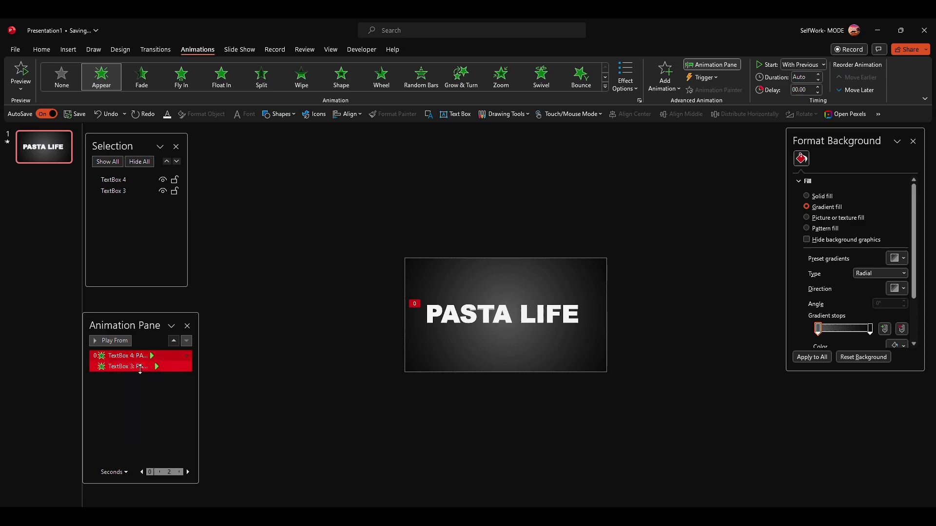
{"action": "right_click", "coordinate": [141, 369]}
{"action": "left_click", "coordinate": [88, 415]}
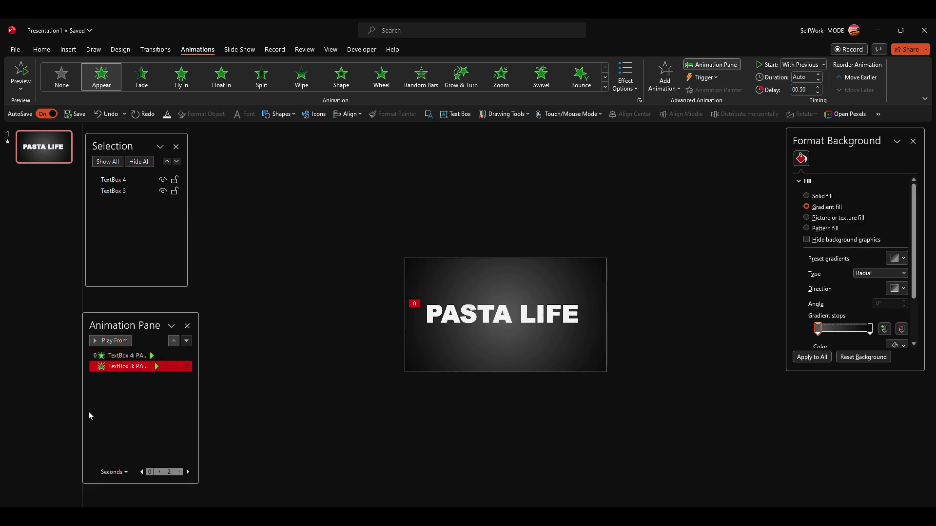
- Make the slide advance automatically after 00:00.00 and turn off advancing on mouse click
{"action": "left_click", "coordinate": [156, 50]}
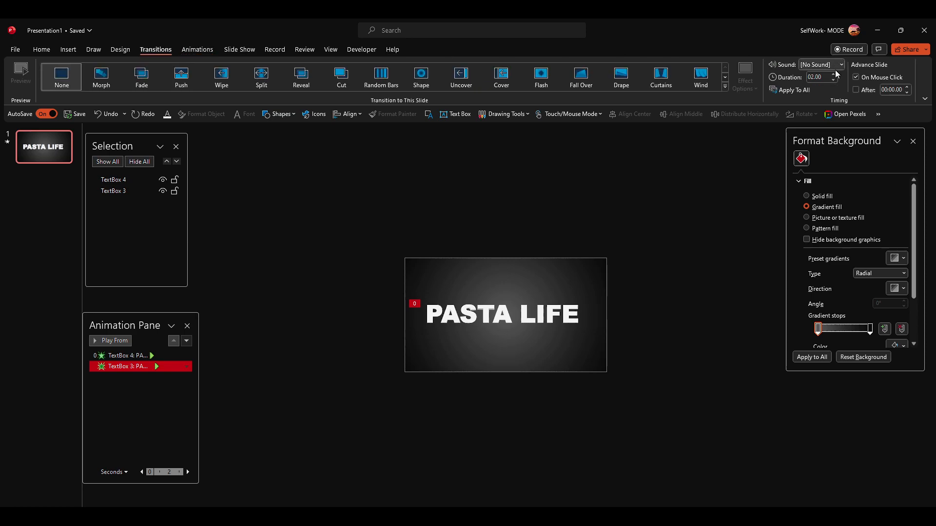
{"action": "left_click", "coordinate": [856, 90]}
{"action": "left_click", "coordinate": [135, 356]}
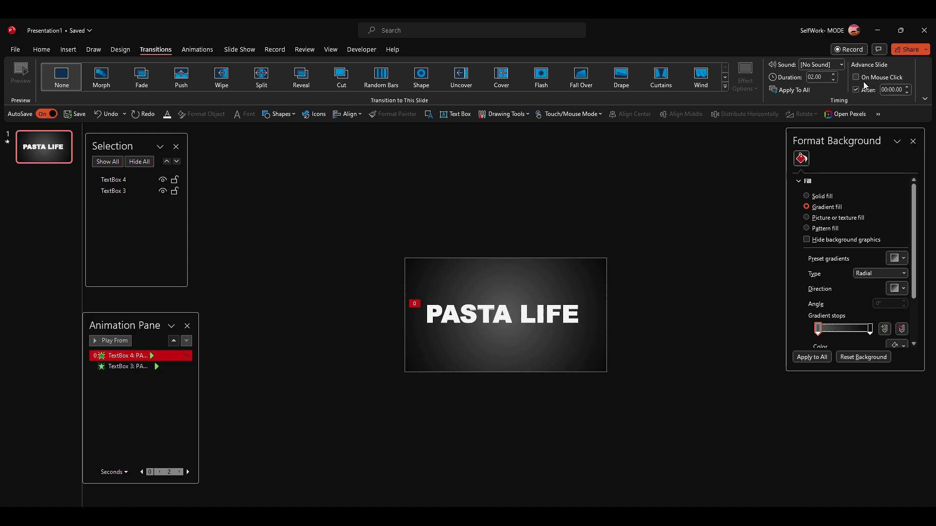
- Widen the Selection pane slightly and preview the slide's animations from the outlined title (TextBox 4)
{"action": "left_click", "coordinate": [123, 369]}
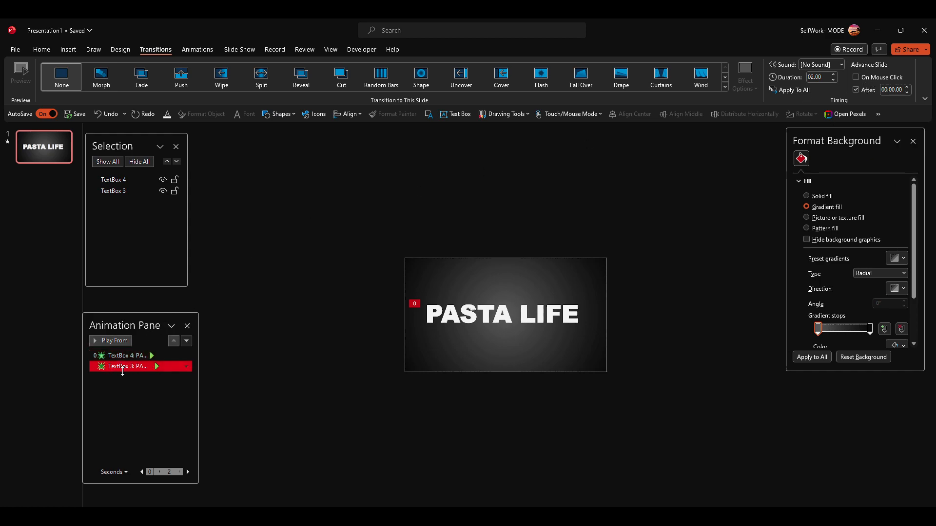
{"action": "left_click", "coordinate": [132, 355]}
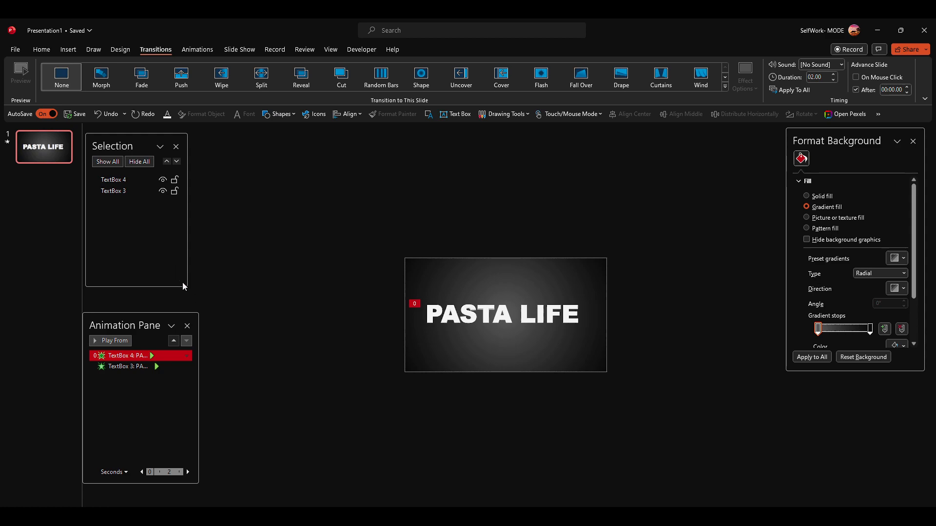
{"action": "left_click_drag", "start_coordinate": [184, 262], "coordinate": [198, 269]}
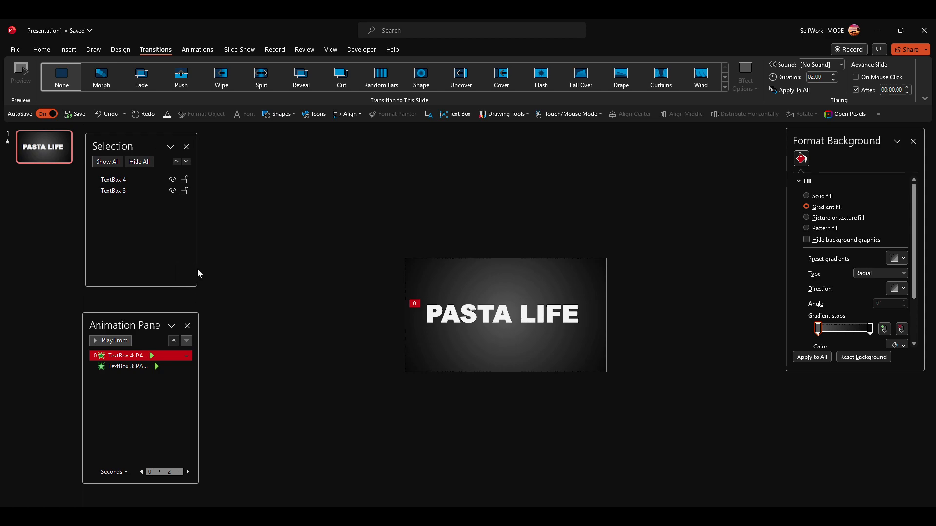
{"action": "left_click", "coordinate": [124, 392]}
{"action": "left_click", "coordinate": [116, 341]}
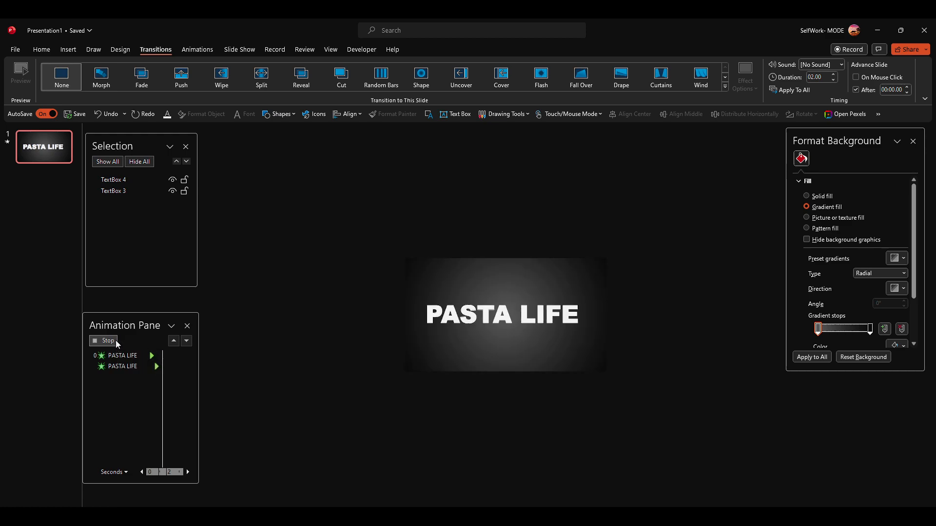
- Start the filled title's (TextBox 3) animation slightly earlier on the timeline, keeping 0.1 seconds delay between letters
{"action": "left_click", "coordinate": [152, 356]}
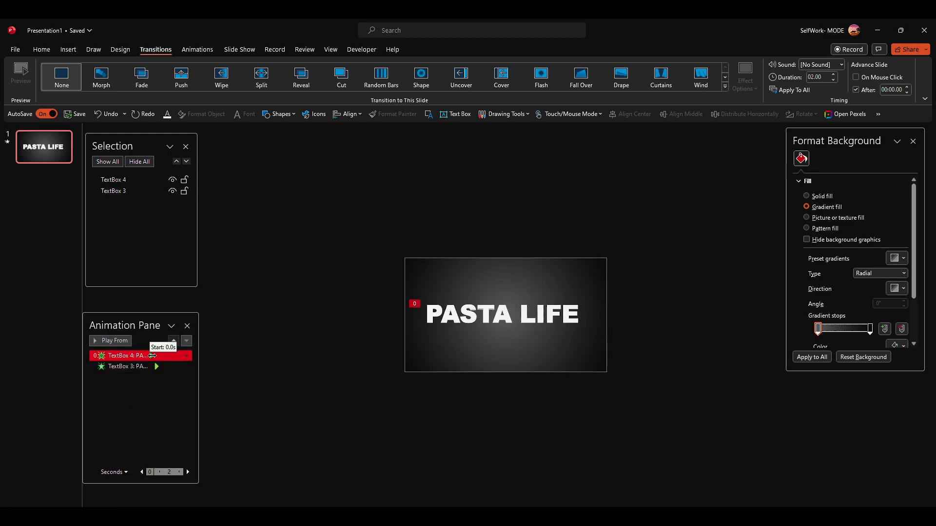
{"action": "left_click", "coordinate": [155, 366]}
{"action": "right_click", "coordinate": [139, 367]}
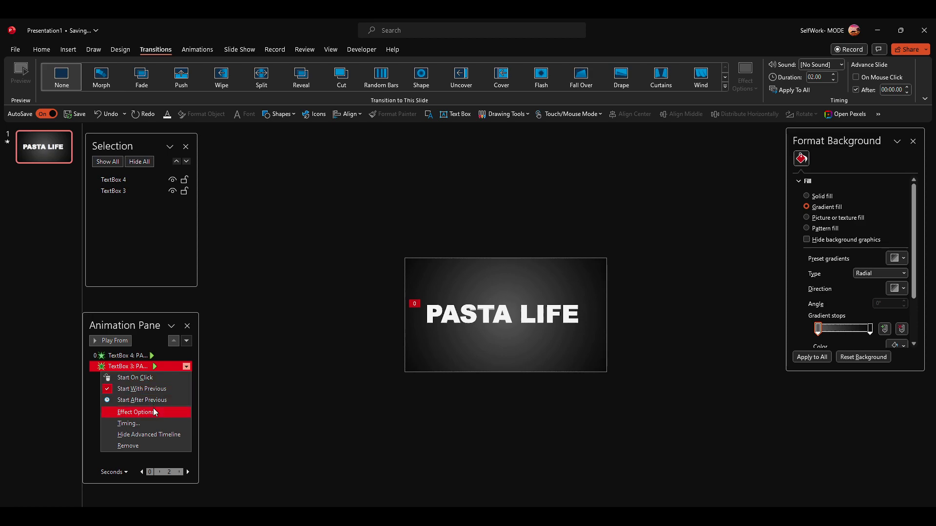
{"action": "left_click", "coordinate": [137, 413]}
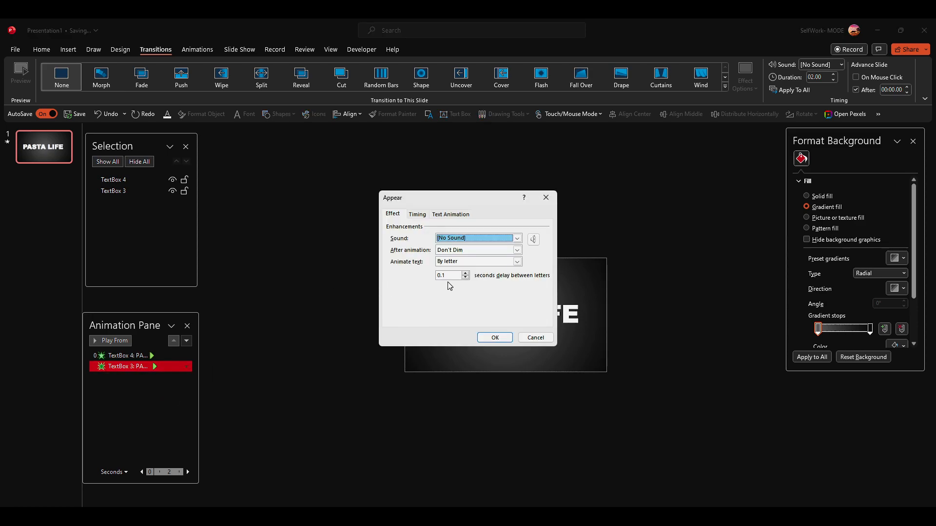
{"action": "left_click", "coordinate": [466, 274]}
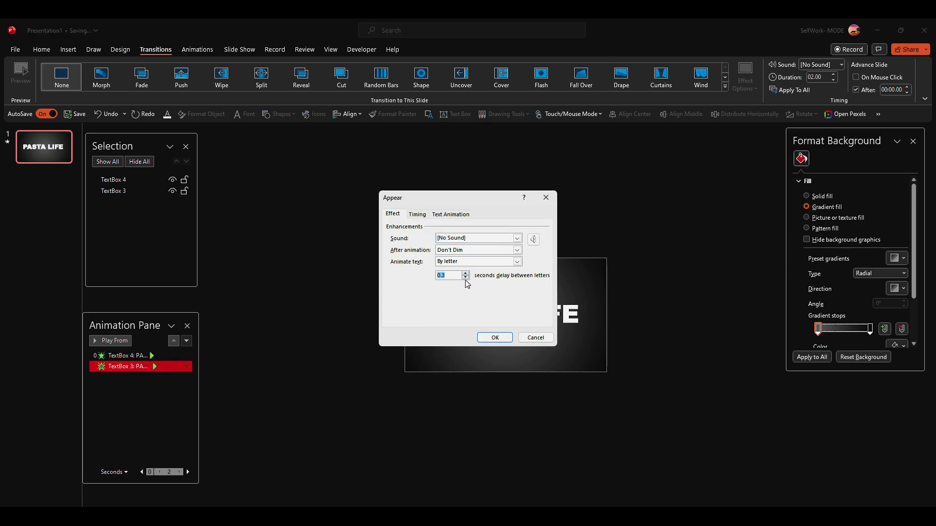
{"action": "left_click", "coordinate": [494, 338]}
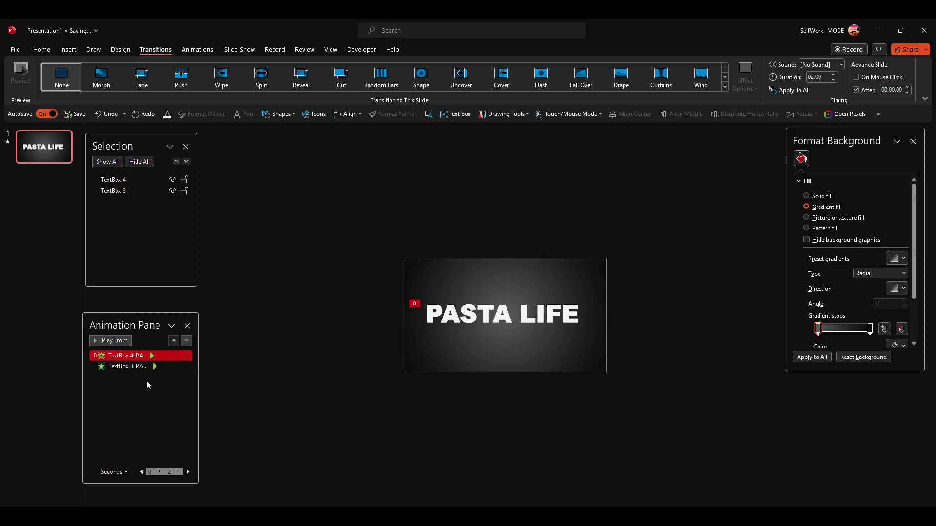
- Try dimming the filled title (TextBox 3) to a dark green color after its Appear animation
{"action": "right_click", "coordinate": [146, 367]}
{"action": "left_click", "coordinate": [152, 412]}
{"action": "left_click", "coordinate": [457, 251]}
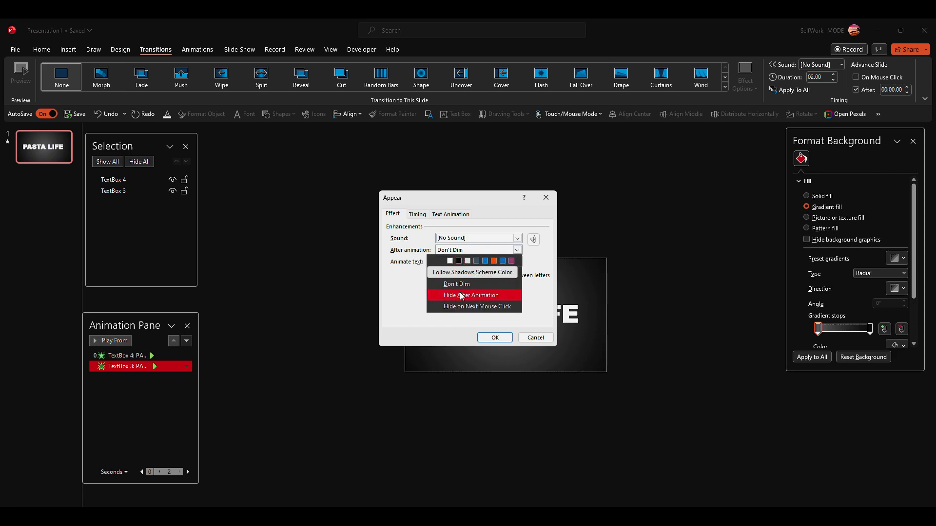
{"action": "left_click", "coordinate": [477, 273]}
{"action": "left_click", "coordinate": [418, 250]}
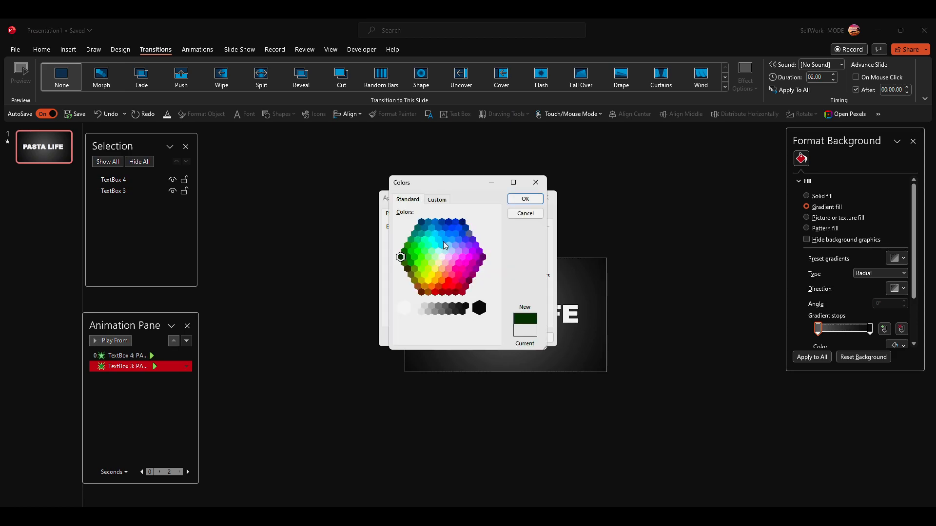
{"action": "left_click", "coordinate": [514, 200]}
{"action": "left_click", "coordinate": [508, 335]}
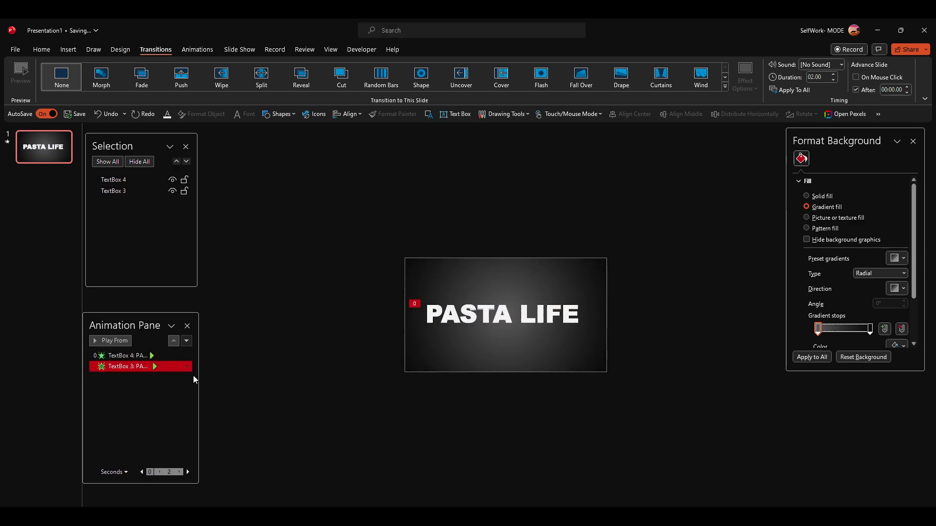
- Set the filled title's (TextBox 3) after-animation option back to Don't Dim
{"action": "right_click", "coordinate": [141, 367]}
{"action": "left_click", "coordinate": [143, 412]}
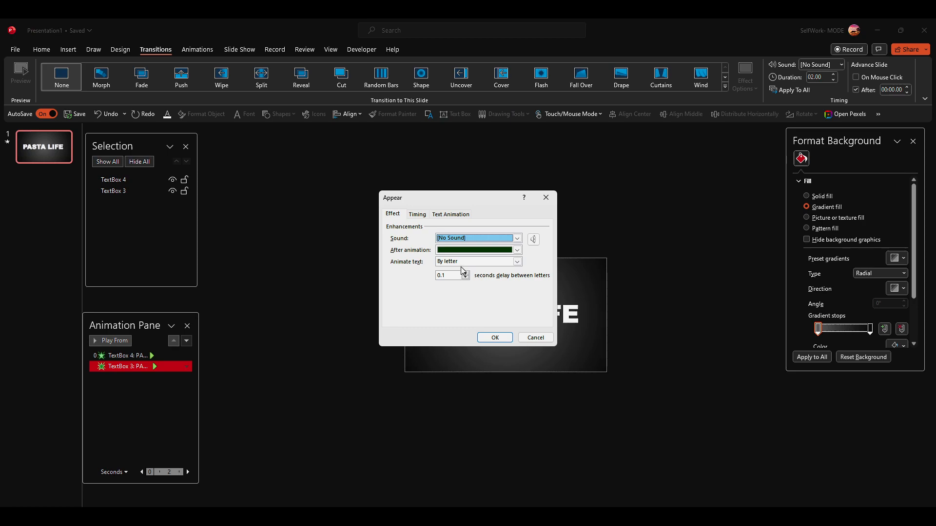
{"action": "left_click", "coordinate": [517, 250]}
{"action": "left_click", "coordinate": [477, 296]}
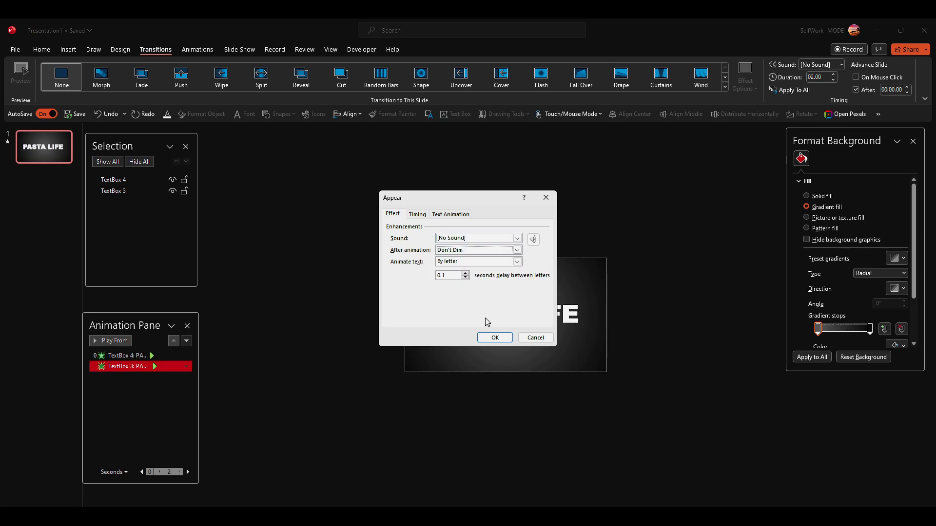
{"action": "left_click", "coordinate": [491, 335]}
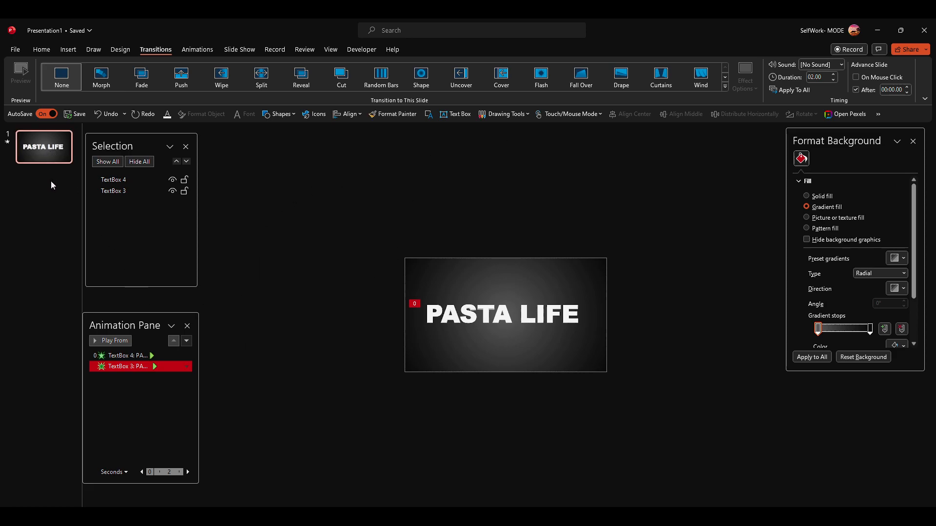
- Duplicate the PASTA LIFE slide and run the slide show
{"action": "key", "text": "ctrl+d"}
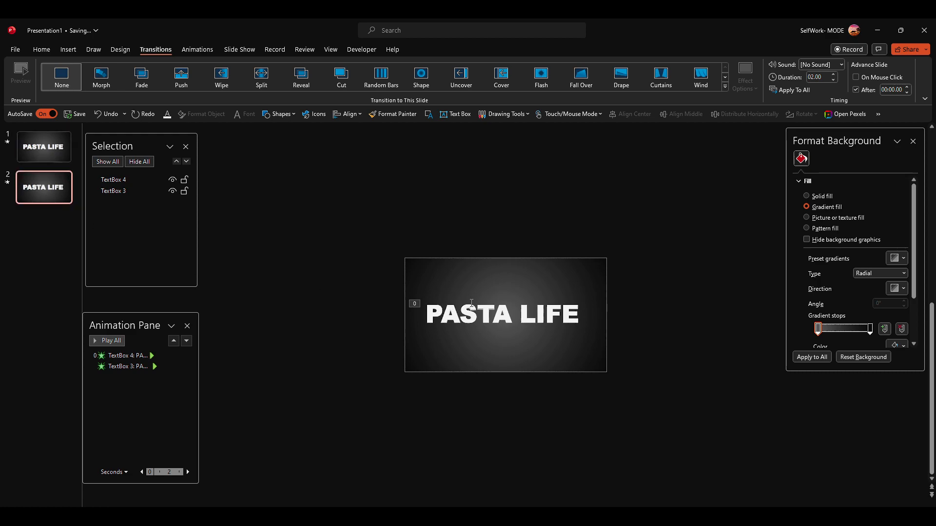
{"action": "key", "text": "F5"}
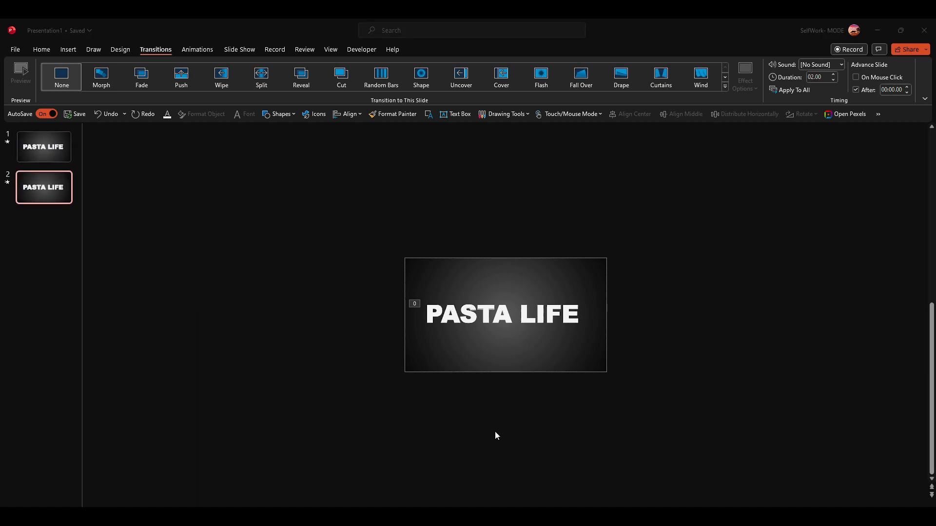
- On slide 2, separate the two titles by moving the outlined one down and the filled one up over the slide's upper edge
{"action": "left_click", "coordinate": [499, 322]}
{"action": "mouse_move", "coordinate": [501, 301]}
{"action": "left_mouse_down"}
{"action": "mouse_move", "coordinate": [501, 270]}
{"action": "mouse_move", "coordinate": [505, 312]}
{"action": "left_mouse_up"}
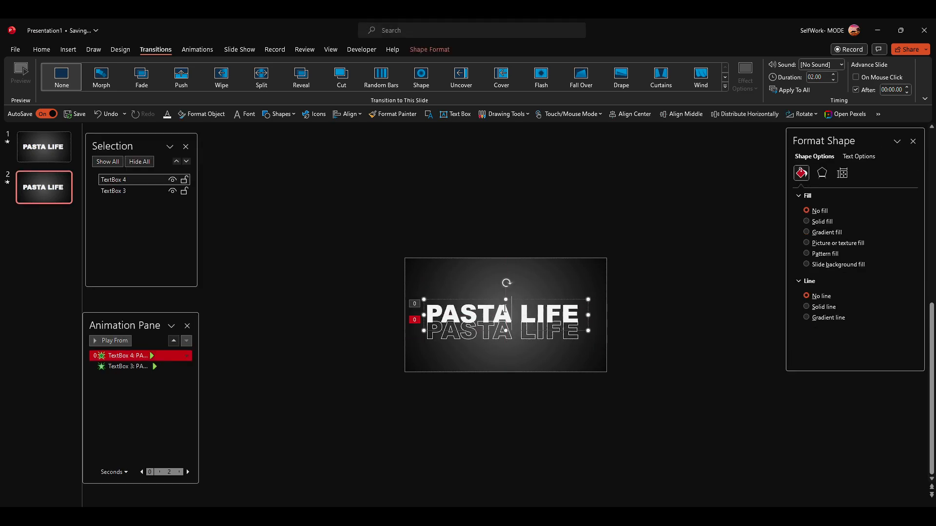
{"action": "left_click", "coordinate": [506, 311]}
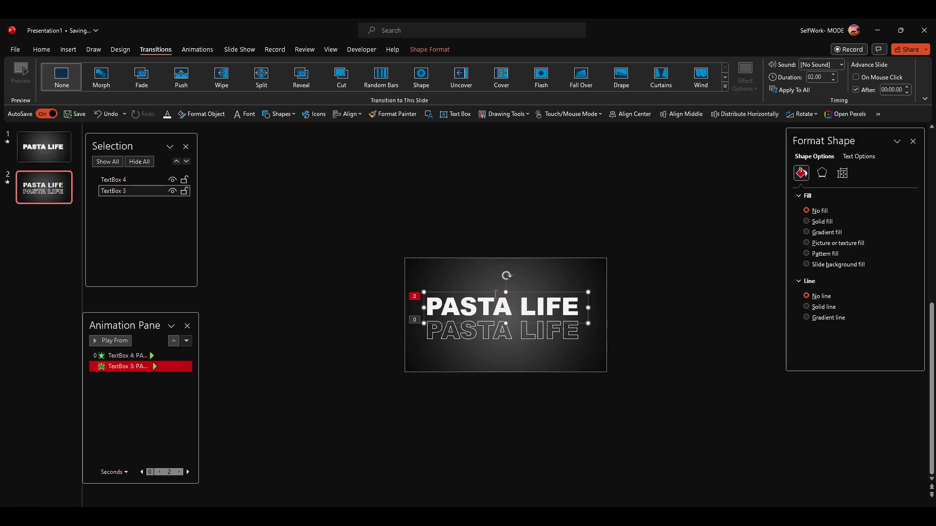
{"action": "left_click_drag", "start_coordinate": [495, 292], "coordinate": [493, 236]}
- Move slide 2's outlined title down to the slide's lower edge and bring the filled title back near the slide's middle
{"action": "left_click", "coordinate": [508, 327]}
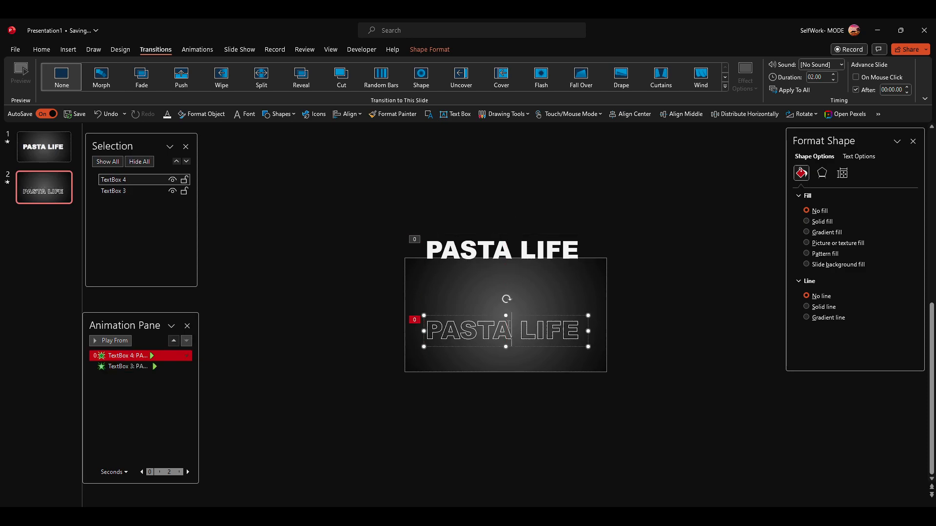
{"action": "left_click_drag", "start_coordinate": [485, 314], "coordinate": [490, 360]}
{"action": "left_click", "coordinate": [496, 238]}
{"action": "left_click_drag", "start_coordinate": [496, 238], "coordinate": [501, 293]}
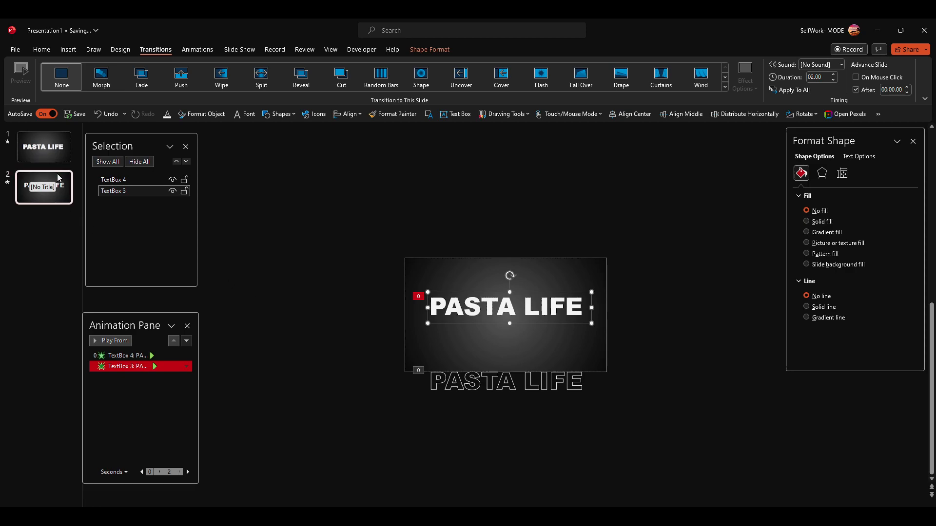
- On slide 1, offset the outlined title slightly from the filled one and select the filled title (TextBox 3)
{"action": "left_click", "coordinate": [44, 146]}
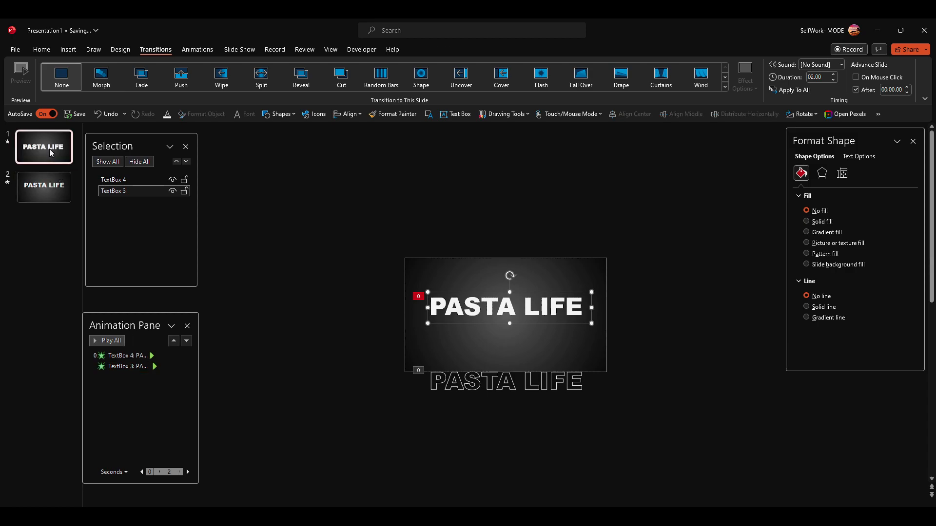
{"action": "left_click", "coordinate": [477, 317]}
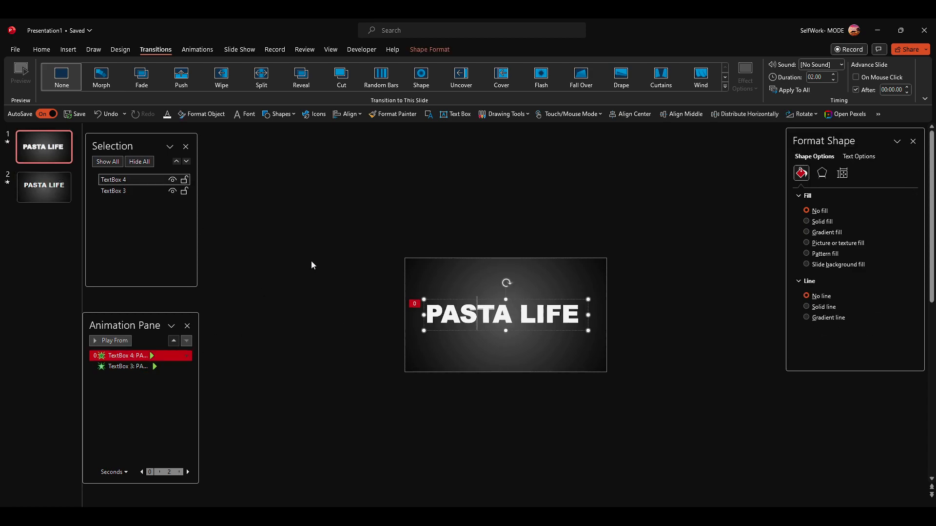
{"action": "mouse_move", "coordinate": [474, 298]}
{"action": "left_mouse_down"}
{"action": "mouse_move", "coordinate": [474, 285]}
{"action": "mouse_move", "coordinate": [487, 299]}
{"action": "left_mouse_up"}
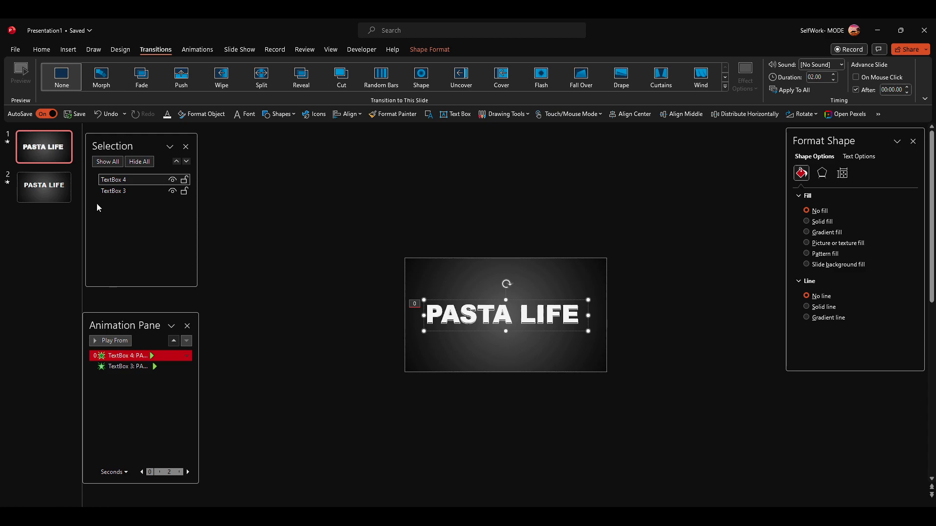
{"action": "key", "text": "Tab"}
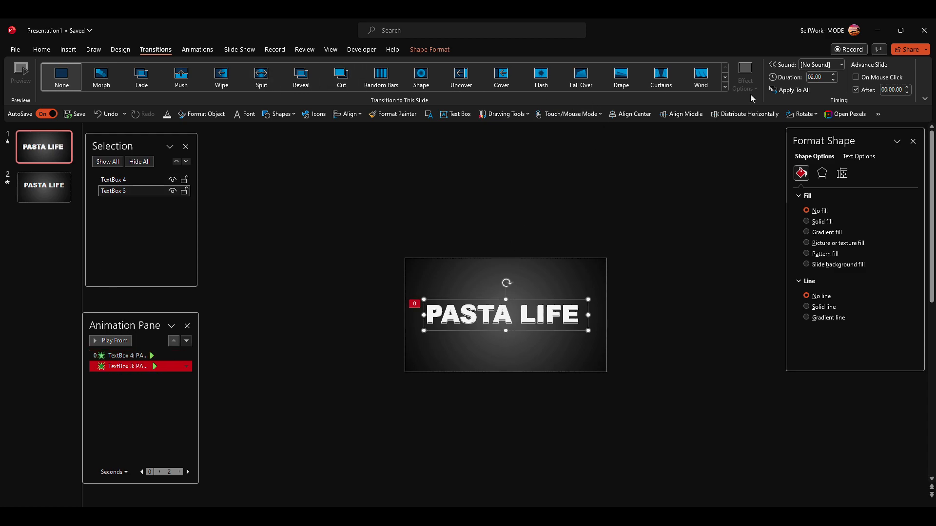
- Add a Lines motion path animation to the filled title (TextBox 3) alongside its existing Appear effect
{"action": "left_click", "coordinate": [185, 50]}
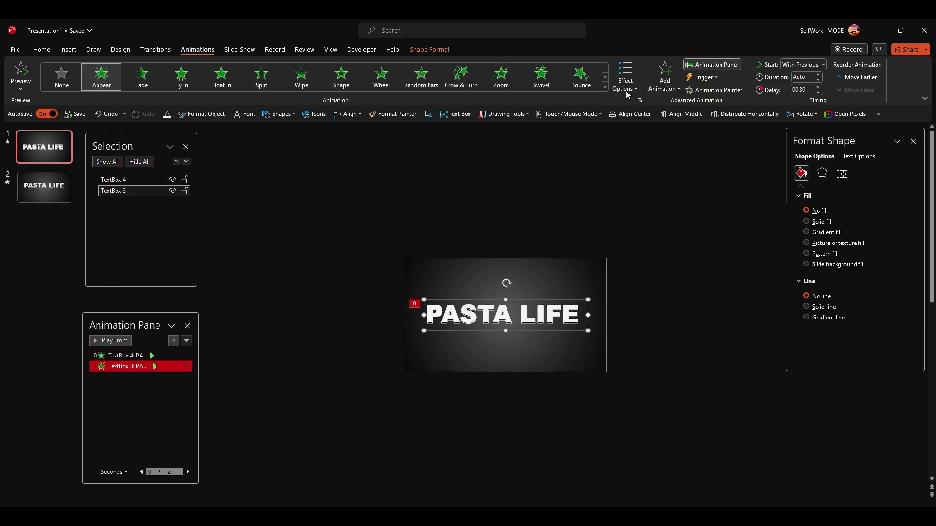
{"action": "left_click", "coordinate": [671, 83]}
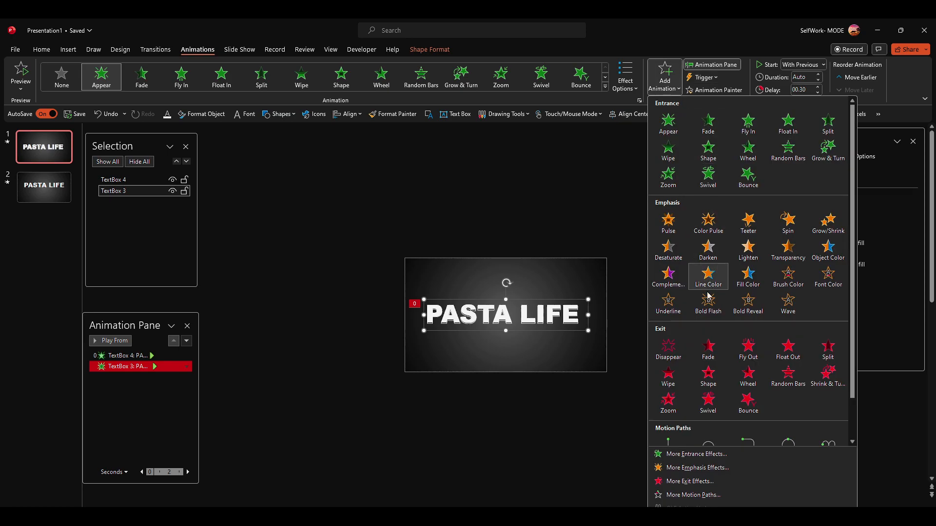
{"action": "scroll", "coordinate": [708, 273], "scroll_direction": "down", "scroll_amount": 1}
{"action": "left_click", "coordinate": [672, 398]}
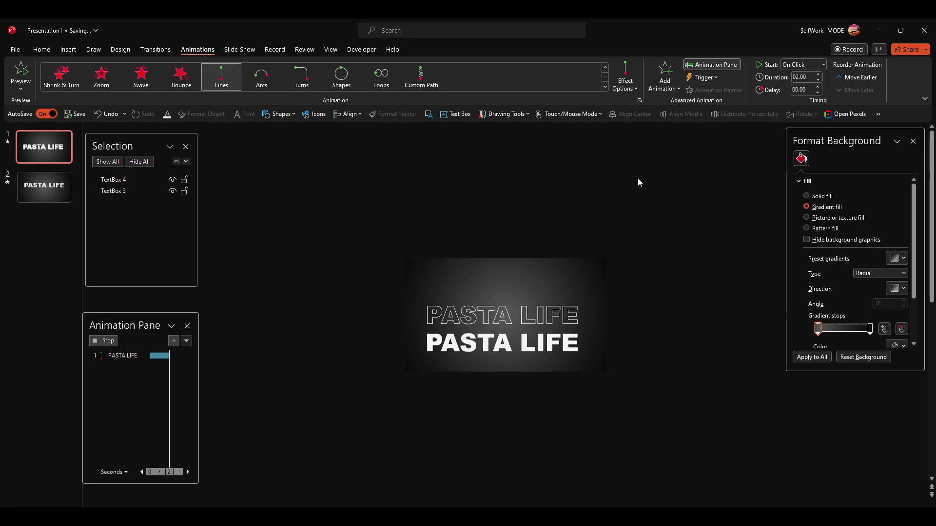
- Set the motion path's direction to Left, reverse the path direction, and preview slide 1's animations
{"action": "left_click", "coordinate": [629, 79]}
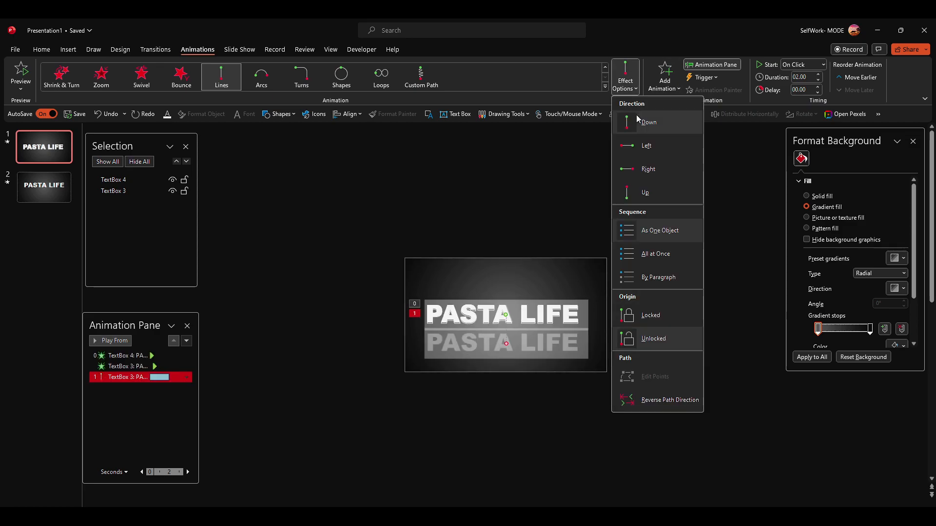
{"action": "left_click", "coordinate": [642, 146]}
{"action": "left_click", "coordinate": [626, 78]}
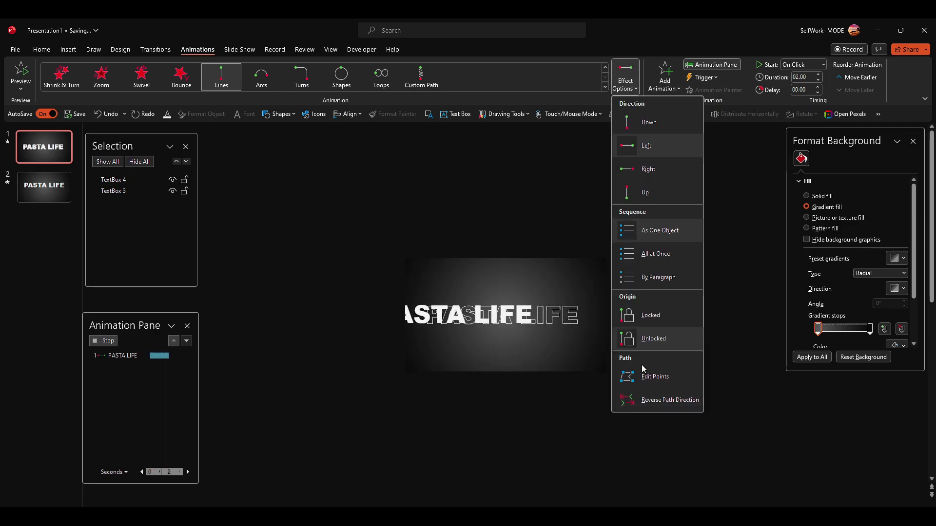
{"action": "left_click", "coordinate": [649, 402]}
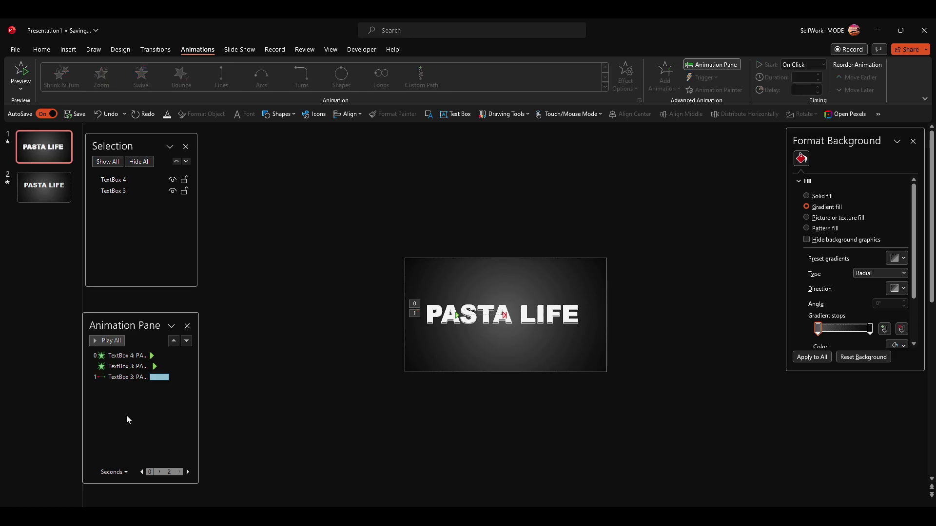
{"action": "left_click", "coordinate": [116, 342]}
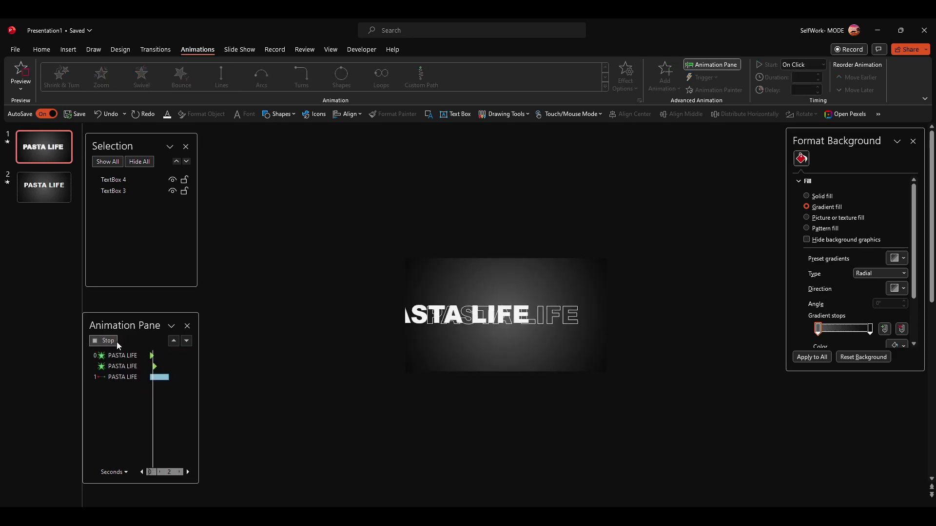
{"action": "left_click", "coordinate": [117, 342]}
- Move TextBox 3's motion path to the start of the animation order, shorten its duration to 1 second, and preview the sequence
{"action": "left_click_drag", "start_coordinate": [117, 378], "coordinate": [149, 357]}
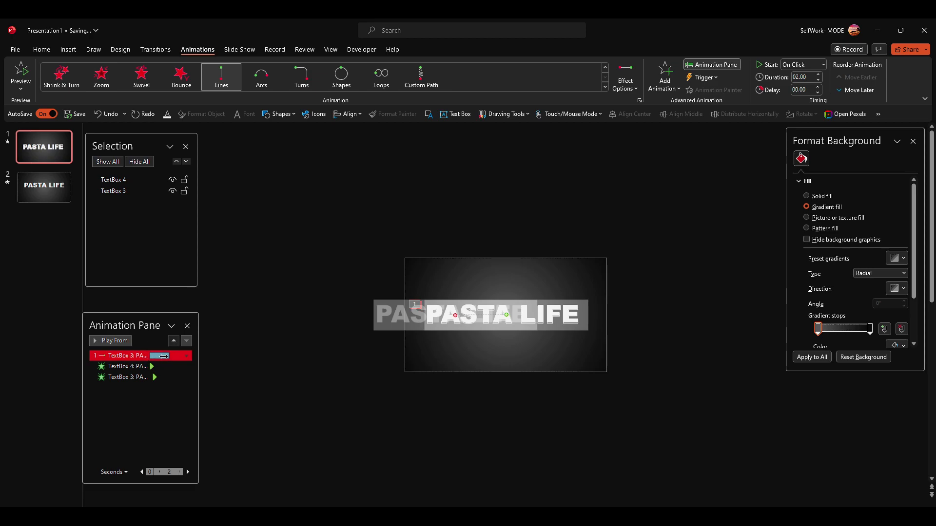
{"action": "left_click_drag", "start_coordinate": [158, 354], "coordinate": [159, 354]}
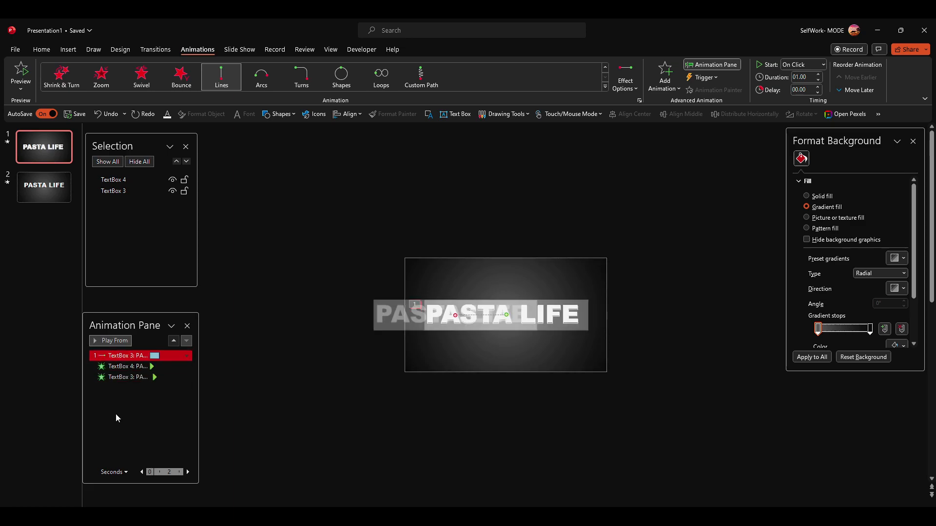
{"action": "left_click", "coordinate": [117, 341]}
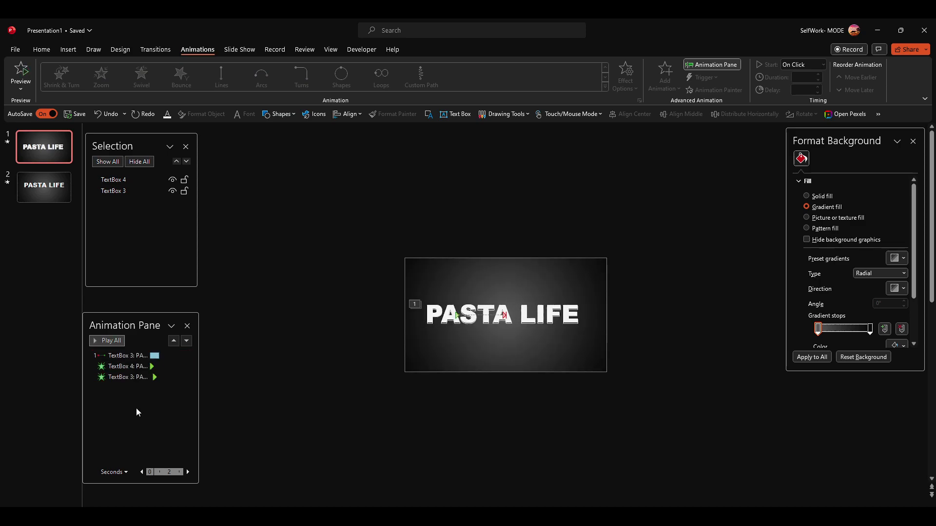
{"action": "left_click", "coordinate": [121, 341]}
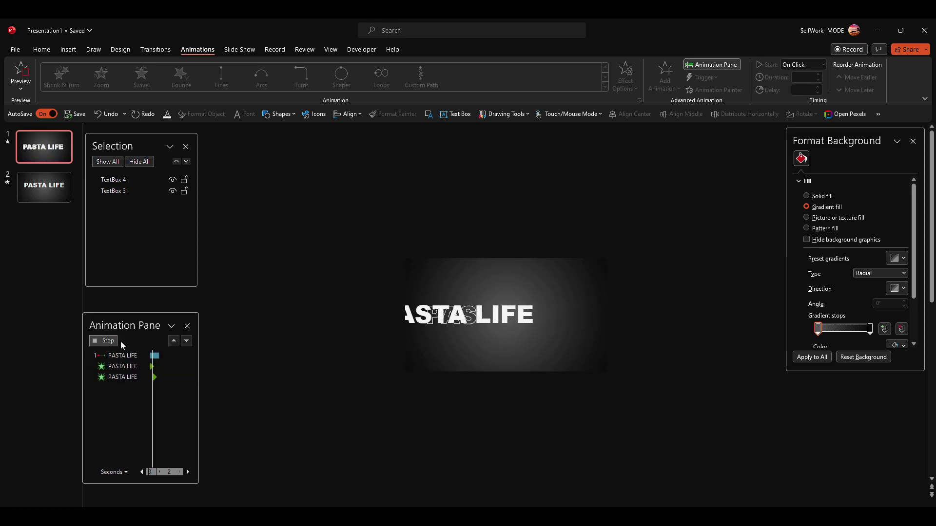
- Review the effect options of the Appear animations on TextBox 4 and TextBox 3, keeping their settings
{"action": "right_click", "coordinate": [128, 367]}
{"action": "left_click", "coordinate": [133, 412]}
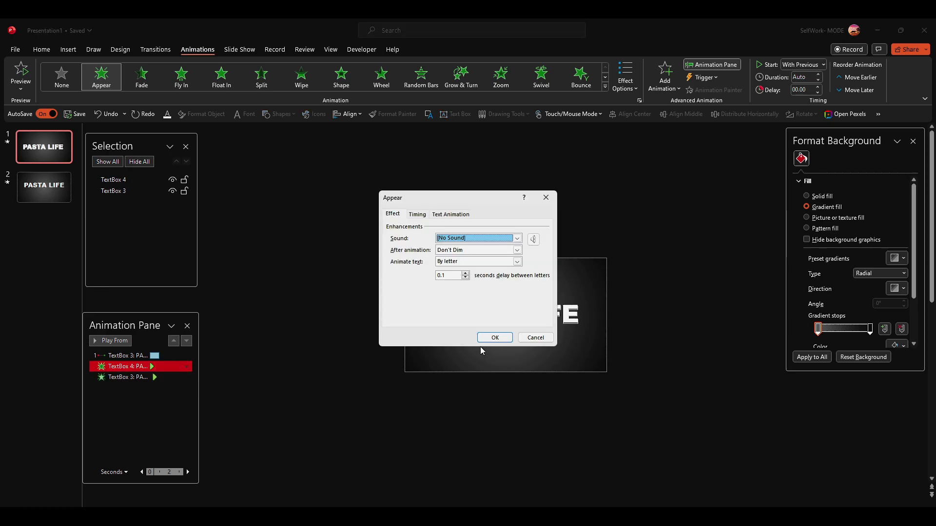
{"action": "left_click", "coordinate": [493, 337]}
{"action": "right_click", "coordinate": [128, 378]}
{"action": "left_click", "coordinate": [130, 424]}
{"action": "left_click", "coordinate": [494, 337]}
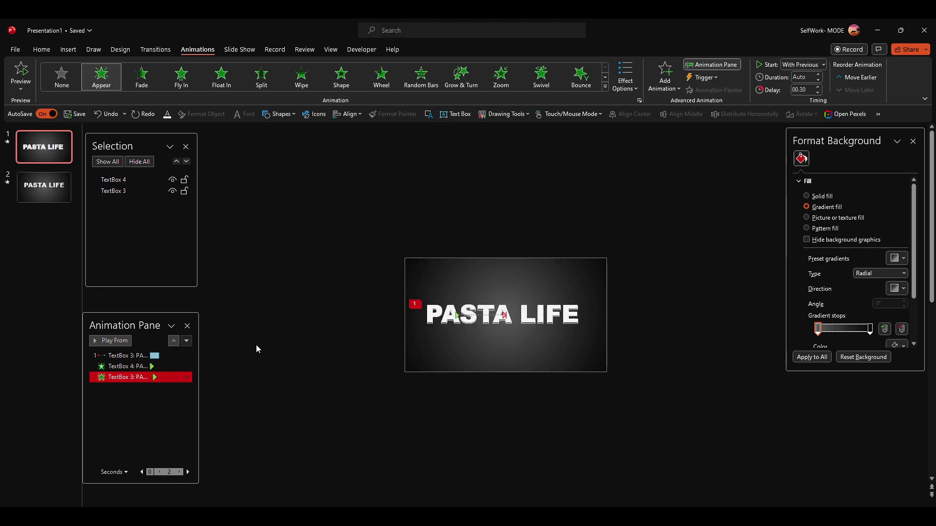
- Set TextBox 3's motion path to Start With Previous
{"action": "left_click", "coordinate": [131, 355]}
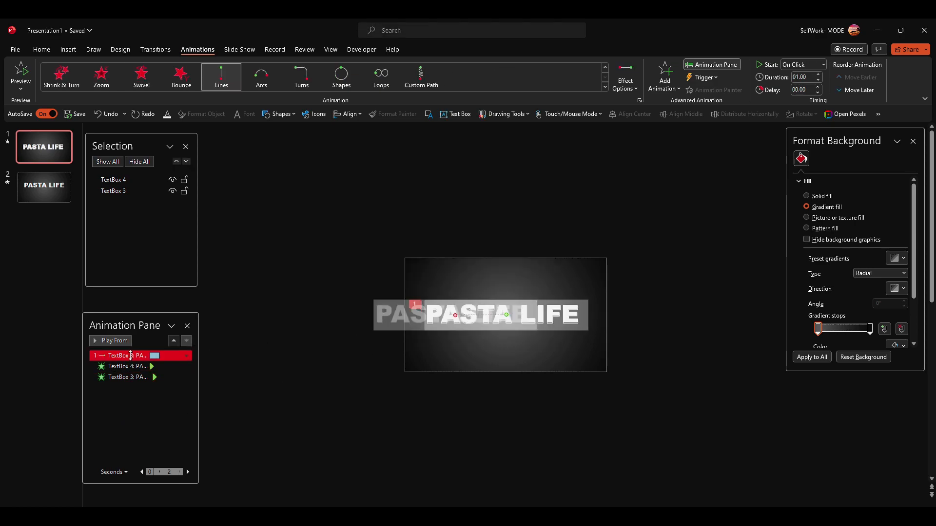
{"action": "left_click", "coordinate": [187, 357]}
{"action": "left_click", "coordinate": [141, 378]}
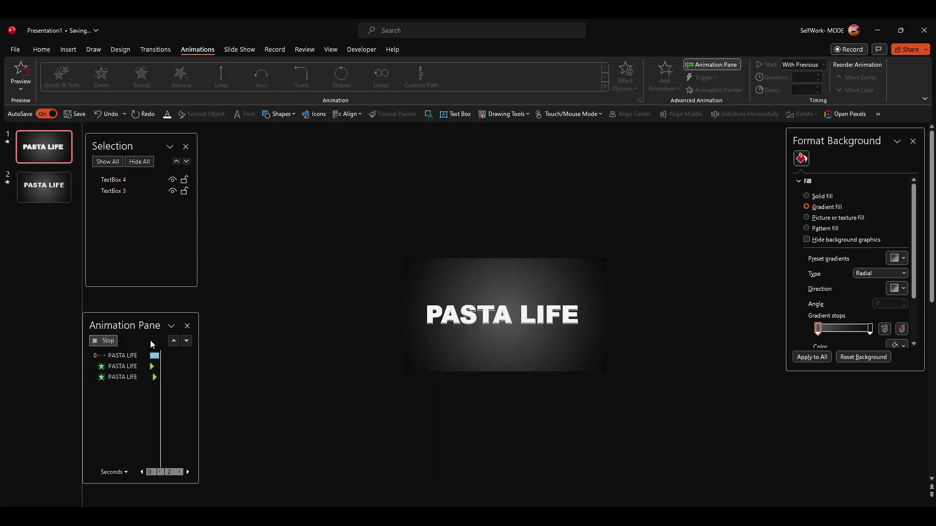
{"action": "left_click", "coordinate": [187, 356]}
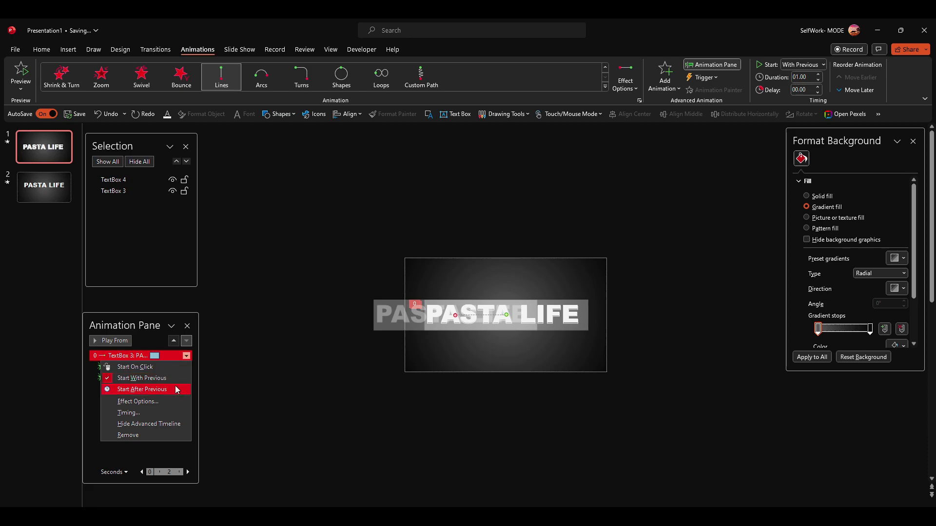
{"action": "left_click", "coordinate": [95, 396]}
- Reorder the animations to TextBox 4's Appear, TextBox 3's Appear, then TextBox 3's motion path, previewing the sequence
{"action": "left_click", "coordinate": [137, 366]}
{"action": "left_click_drag", "start_coordinate": [138, 366], "coordinate": [138, 355]}
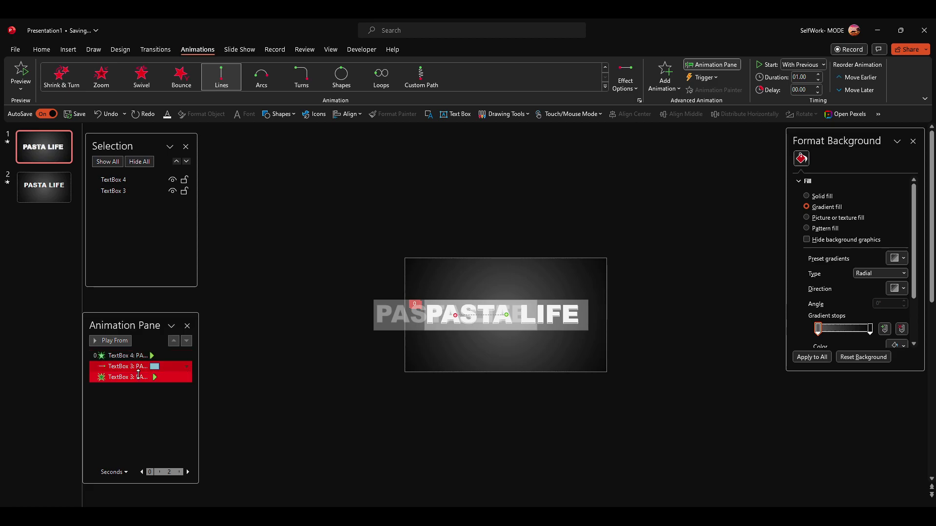
{"action": "left_click", "coordinate": [118, 341]}
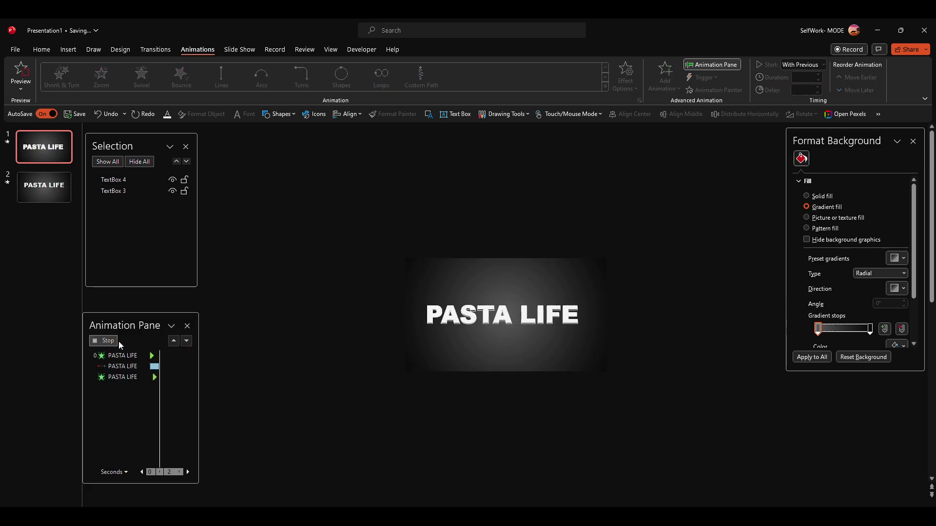
{"action": "left_click", "coordinate": [130, 377]}
{"action": "left_click", "coordinate": [130, 358], "text": "ctrl"}
{"action": "left_click_drag", "start_coordinate": [130, 360], "coordinate": [132, 383]}
{"action": "left_click", "coordinate": [121, 341]}
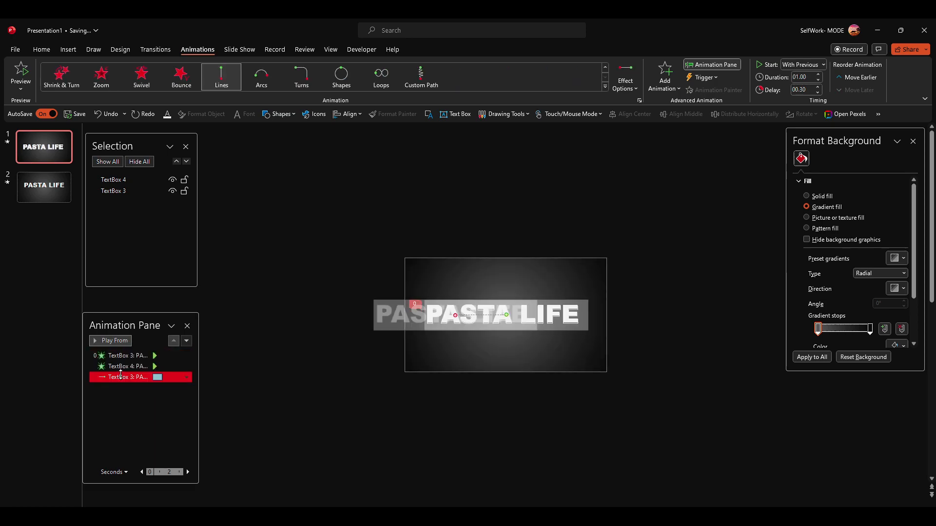
{"action": "left_click", "coordinate": [128, 368]}
{"action": "left_click", "coordinate": [130, 355]}
{"action": "left_click", "coordinate": [121, 342]}
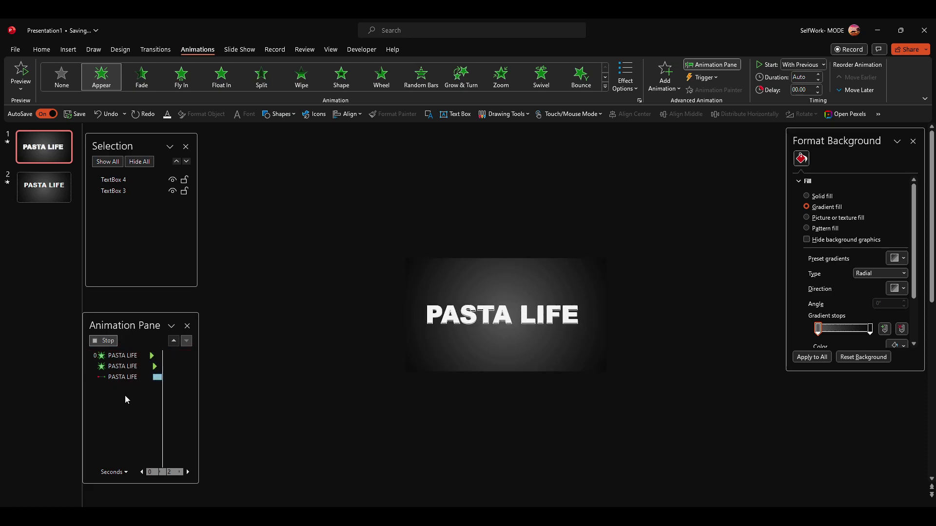
- Change the direction of TextBox 3's motion path to Up and preview slide 1's animations
{"action": "left_click", "coordinate": [147, 377]}
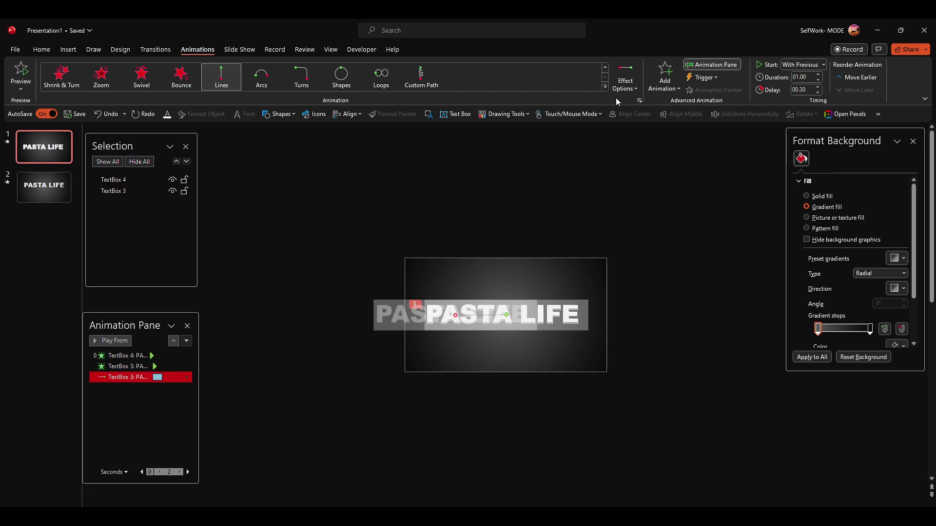
{"action": "left_click", "coordinate": [625, 85]}
{"action": "left_click", "coordinate": [627, 190]}
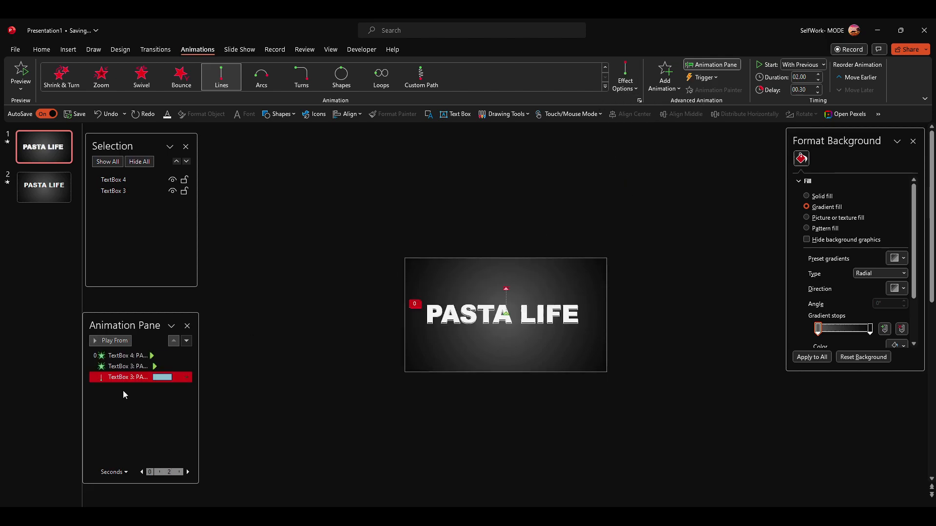
{"action": "left_click", "coordinate": [112, 341]}
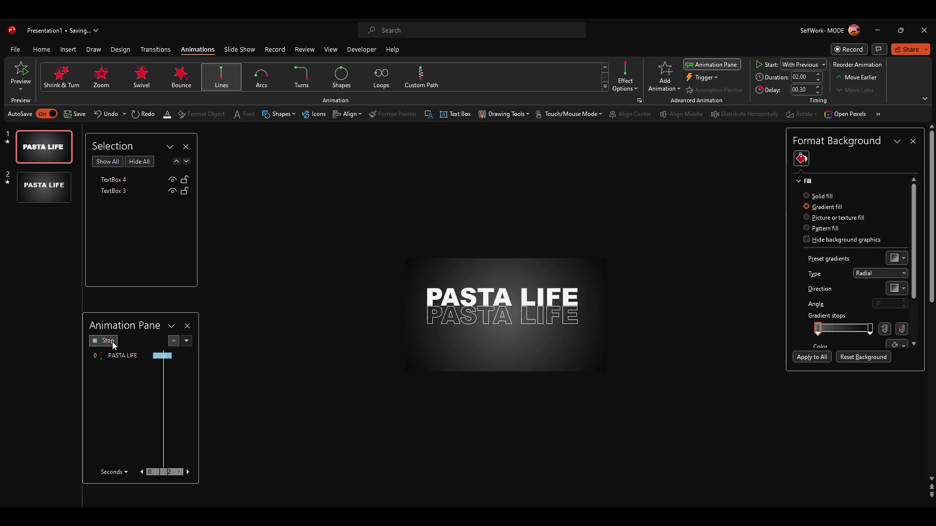
{"action": "left_click", "coordinate": [110, 340]}
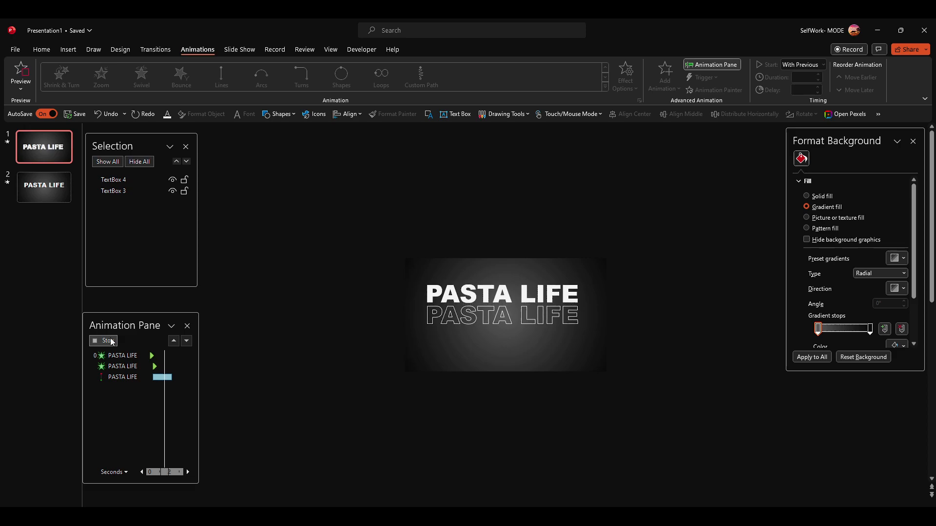
- Shorten the filled title's motion path, shift the outlined title slightly up on slide 1, and preview the animations
{"action": "left_click", "coordinate": [49, 187]}
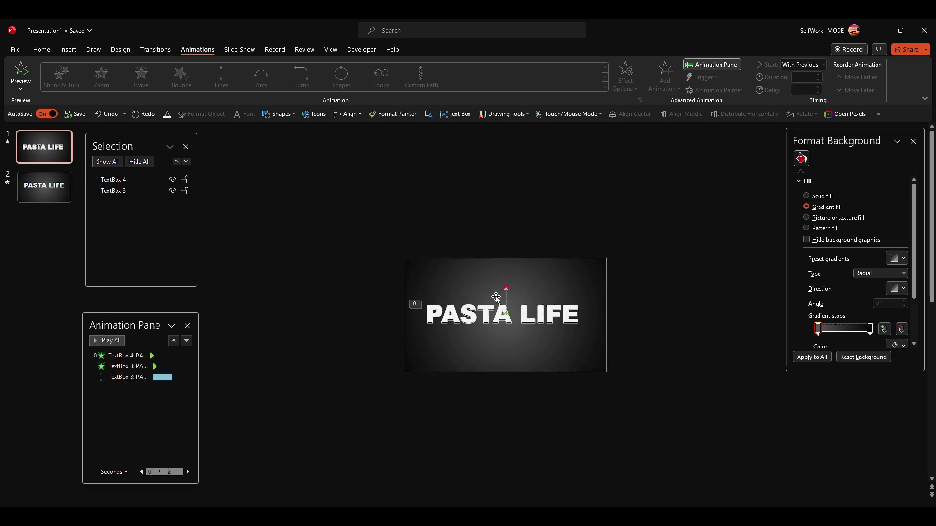
{"action": "left_click_drag", "start_coordinate": [507, 289], "coordinate": [506, 301]}
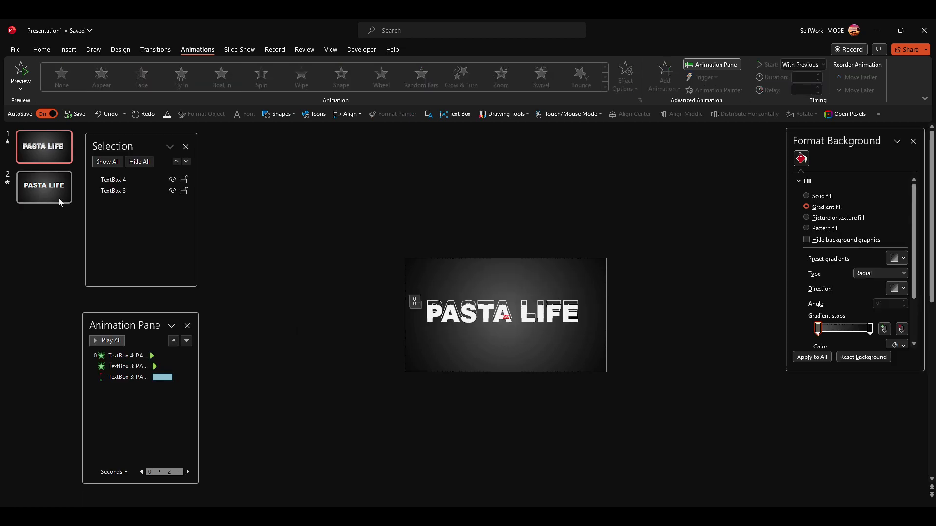
{"action": "left_click", "coordinate": [59, 198]}
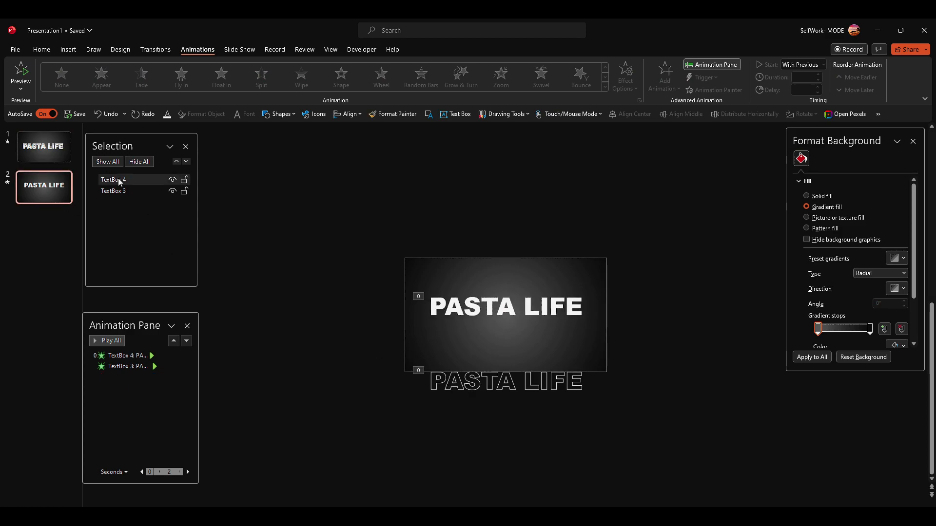
{"action": "key", "text": "Up"}
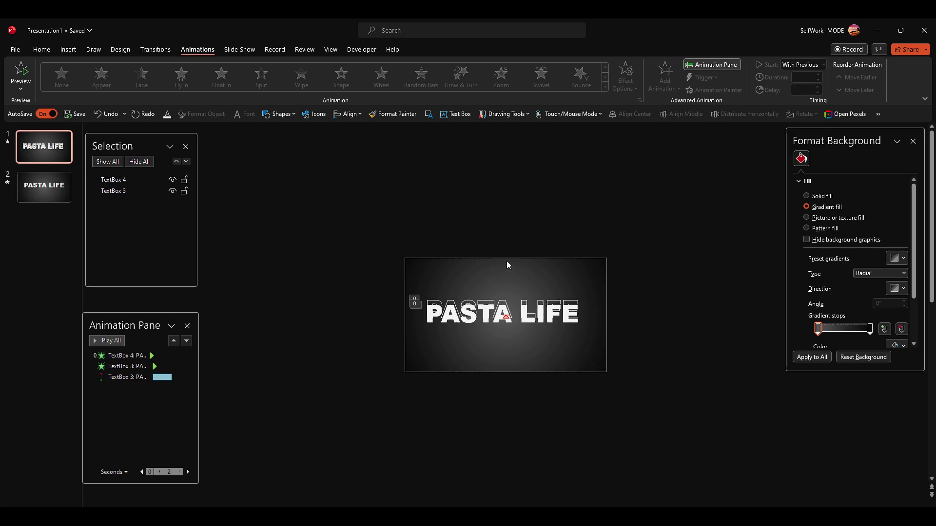
{"action": "left_click", "coordinate": [102, 341]}
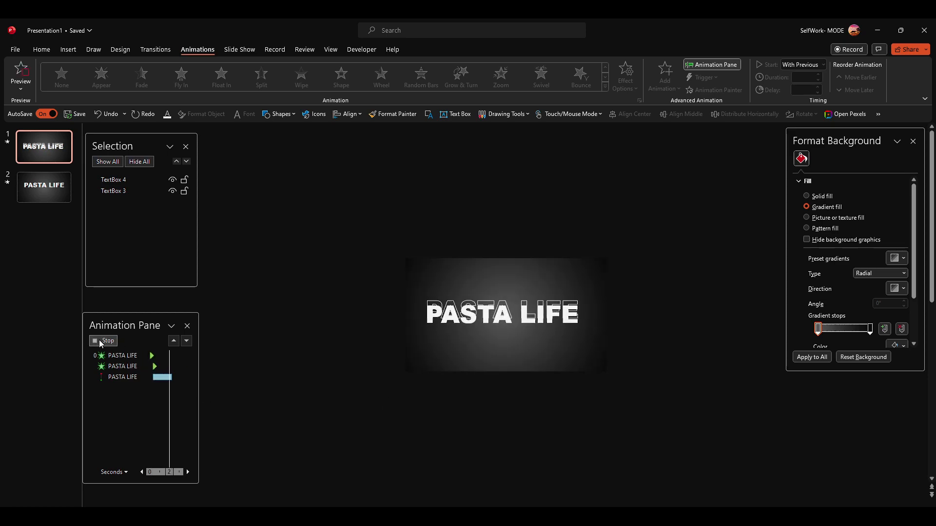
- Replace slide 2 with a duplicate of slide 1 and select the outlined title (TextBox 4) on it
{"action": "left_click", "coordinate": [46, 169]}
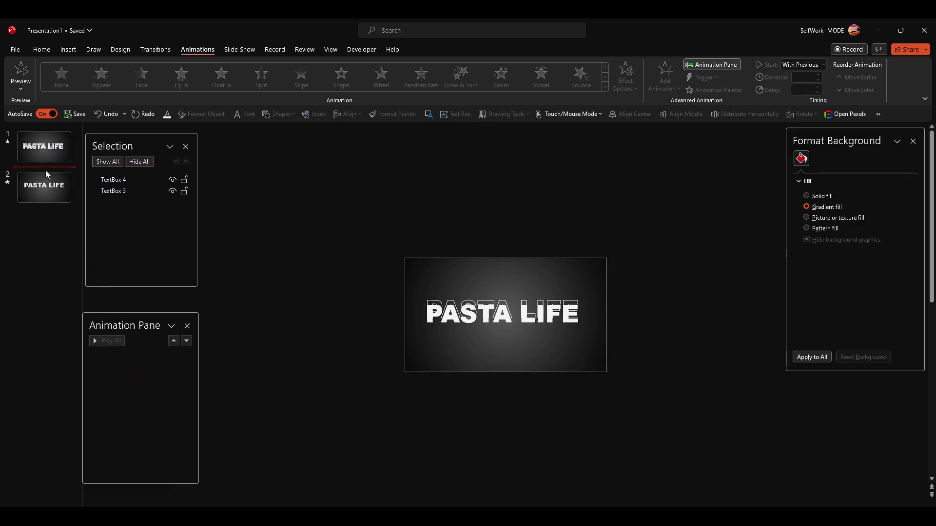
{"action": "left_click", "coordinate": [51, 174]}
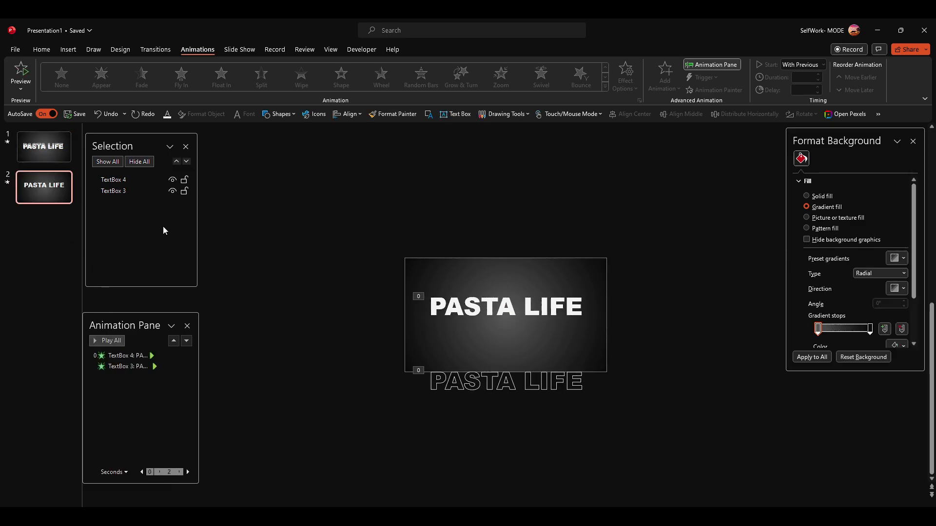
{"action": "left_click", "coordinate": [489, 375]}
{"action": "right_click", "coordinate": [52, 206]}
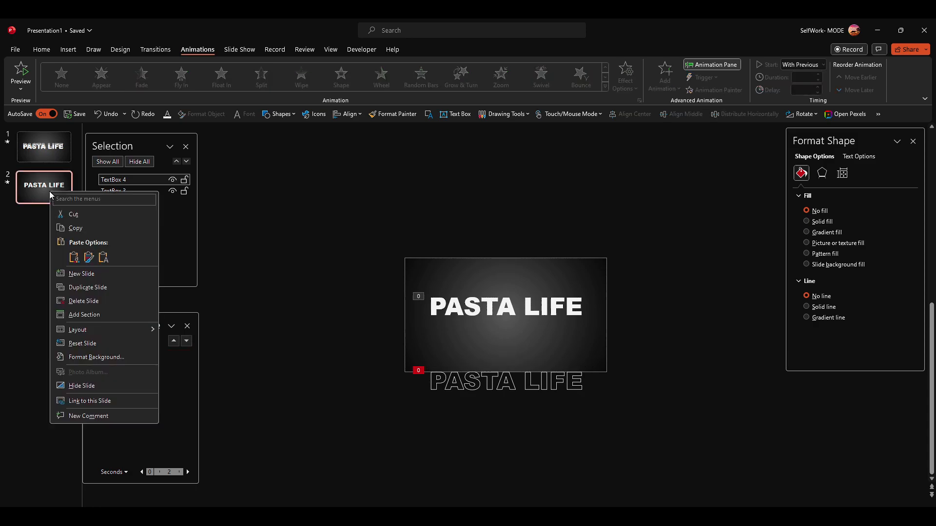
{"action": "left_click", "coordinate": [78, 228]}
{"action": "right_click", "coordinate": [60, 152]}
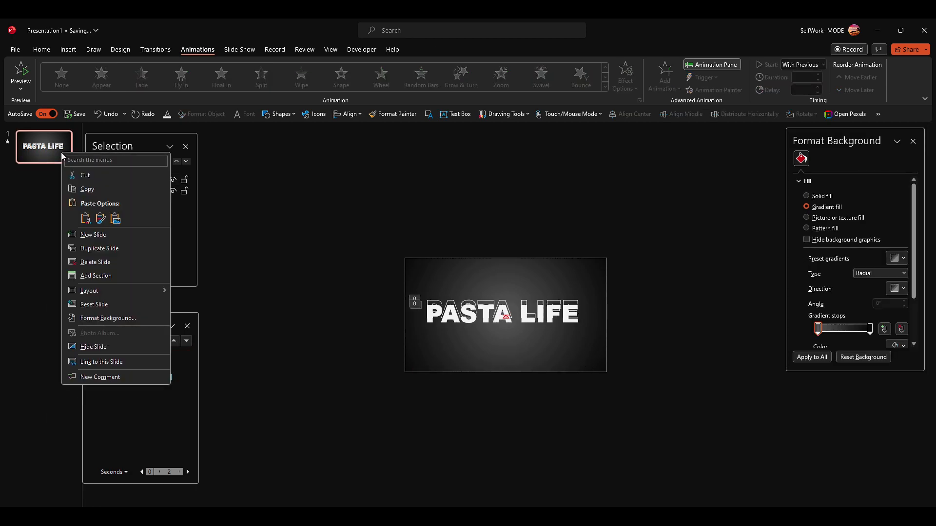
{"action": "left_click", "coordinate": [73, 233]}
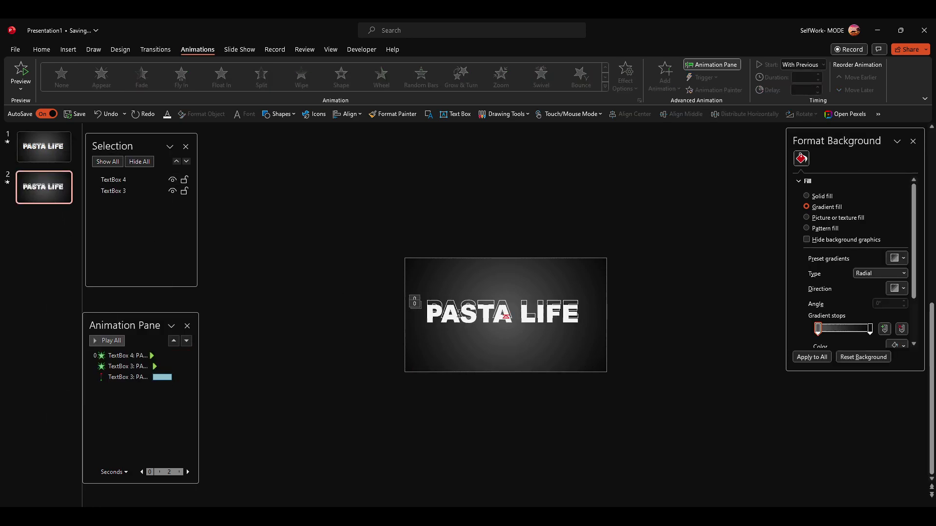
{"action": "left_click", "coordinate": [471, 309]}
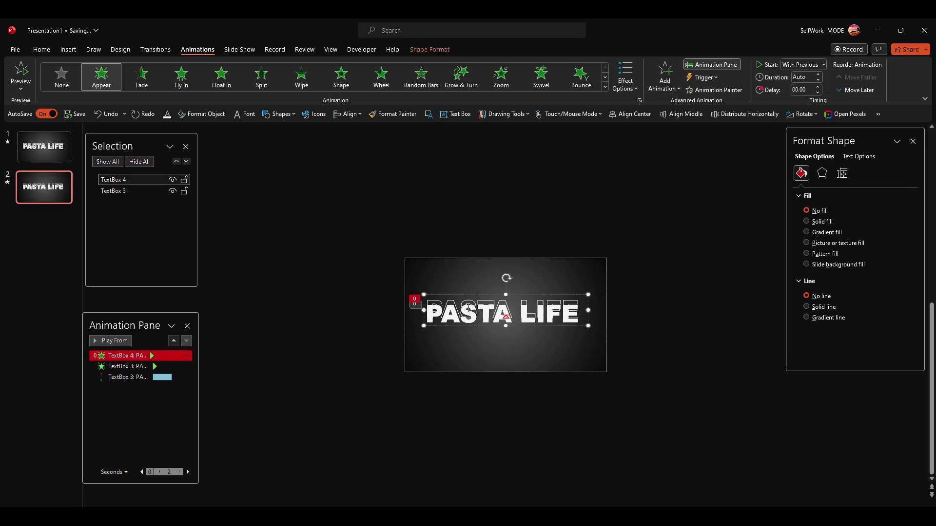
- Group the filled and outlined titles on slide 2 and move the group to the slide's upper-right corner, partly beyond its right edge
{"action": "type", "text": "A"}
{"action": "key", "text": "BackSpace"}
{"action": "left_click", "coordinate": [461, 241]}
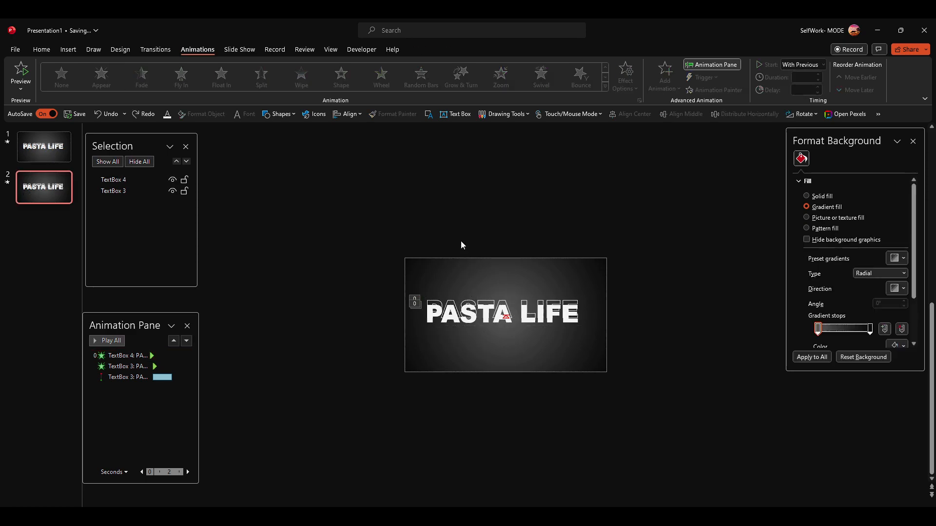
{"action": "key", "text": "ctrl+a"}
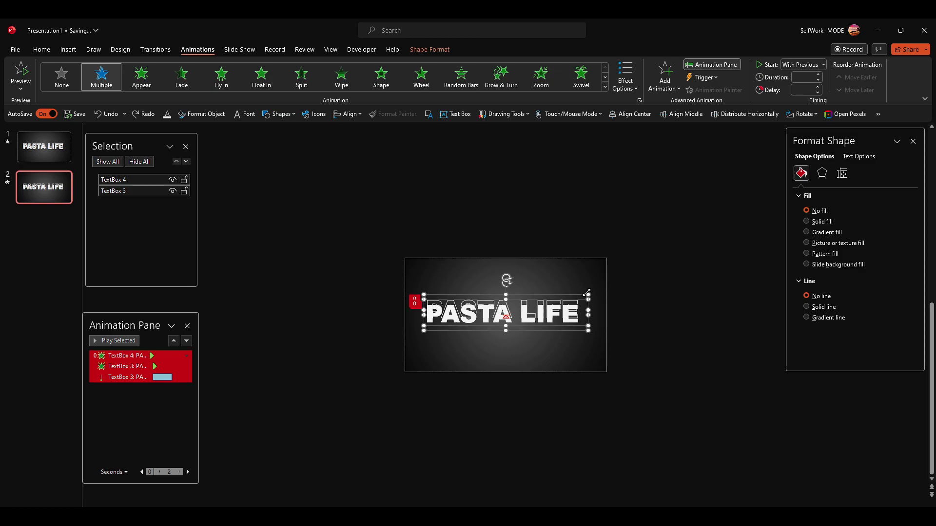
{"action": "key", "text": "ctrl+g"}
{"action": "left_click", "coordinate": [511, 306]}
{"action": "left_click_drag", "start_coordinate": [485, 293], "coordinate": [587, 253]}
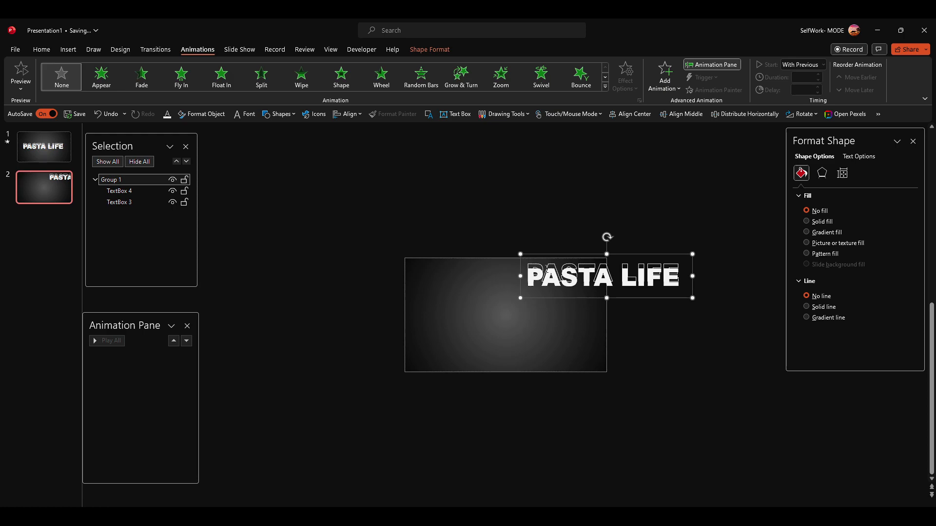
- Ungroup the two titles on slide 2 and deselect them
{"action": "key", "text": "ctrl+shift+g"}
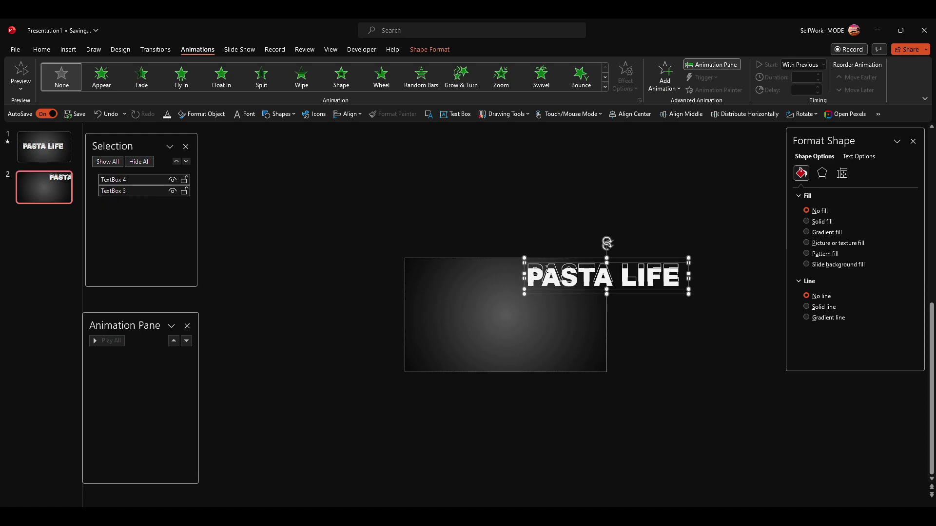
{"action": "left_click", "coordinate": [553, 244]}
{"action": "left_click", "coordinate": [574, 266]}
{"action": "left_click", "coordinate": [531, 248]}
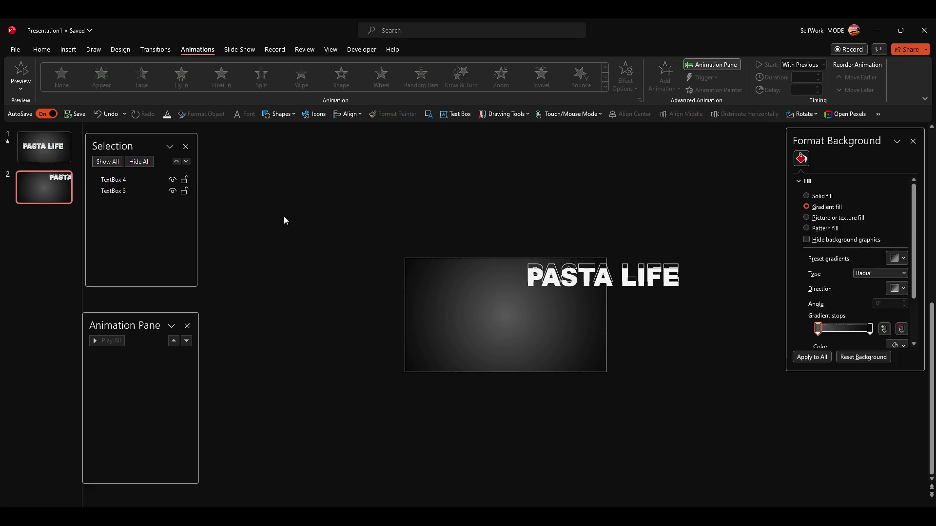
- Duplicate slide 1 and move the copy to the end of the presentation as slide 3
{"action": "left_click", "coordinate": [44, 152]}
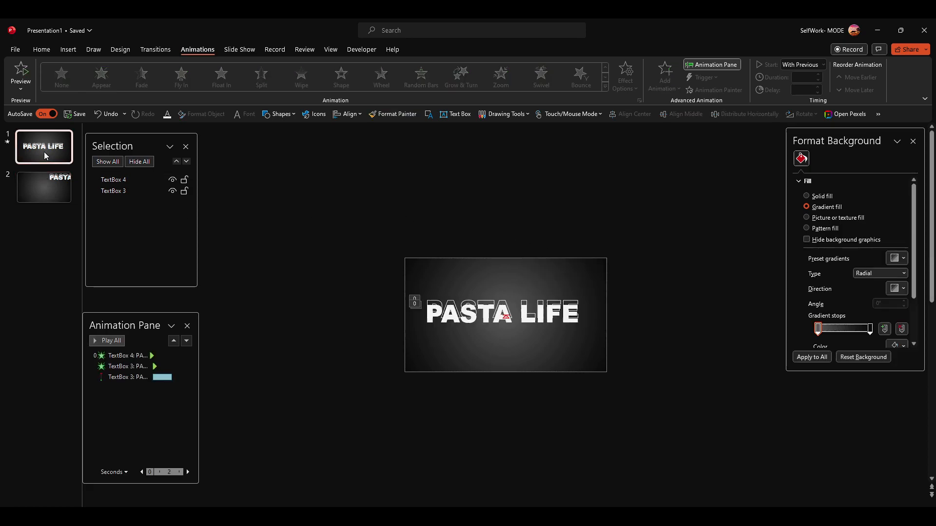
{"action": "key", "text": "ctrl+d"}
{"action": "left_click_drag", "start_coordinate": [49, 188], "coordinate": [50, 230]}
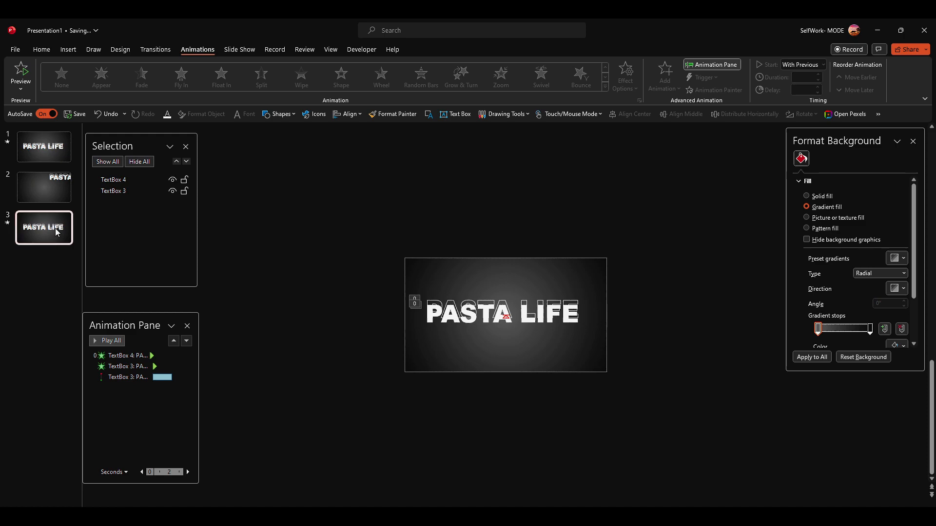
- Apply the Morph transition to slides 2 and 3 together
{"action": "left_click", "coordinate": [52, 178]}
{"action": "left_click", "coordinate": [57, 226], "text": "shift"}
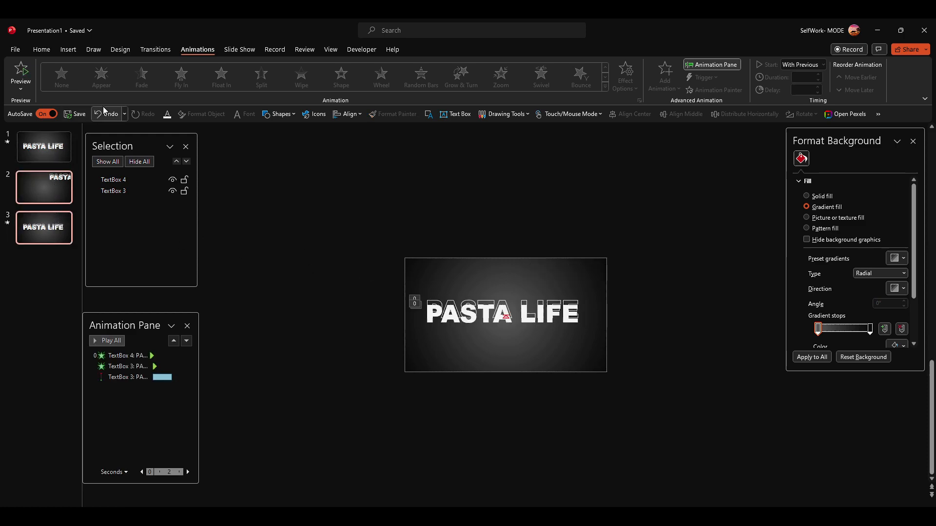
{"action": "left_click", "coordinate": [155, 50]}
{"action": "left_click", "coordinate": [102, 76]}
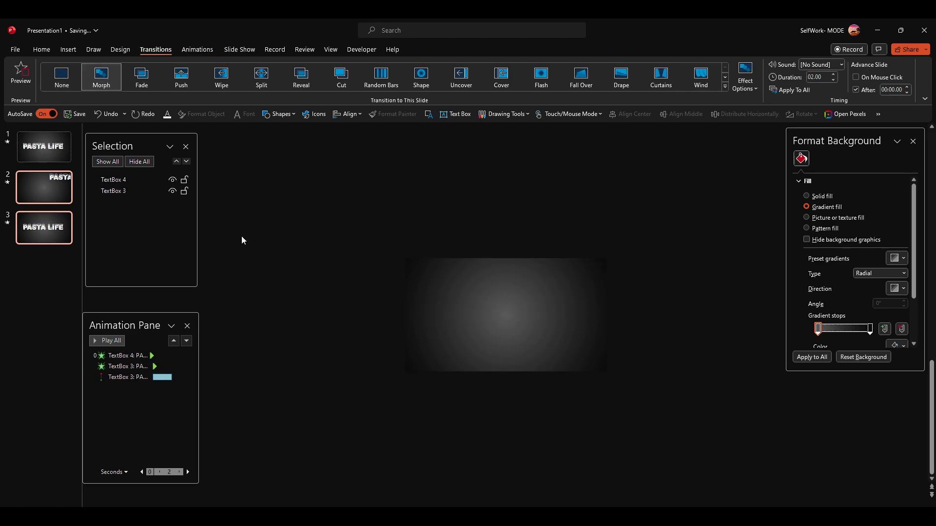
- Play the slide show from slide 1 to check the transitions, and exit it
{"action": "left_click", "coordinate": [58, 156]}
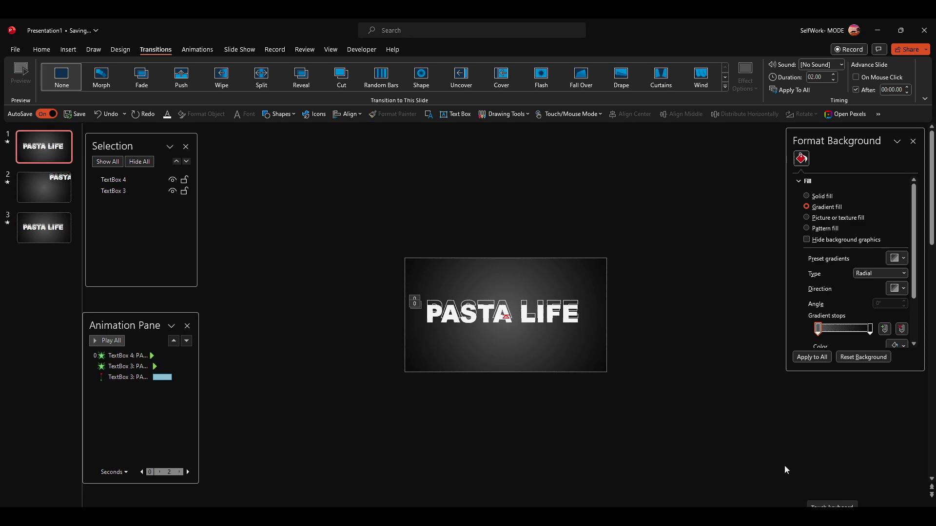
{"action": "key", "text": "F5"}
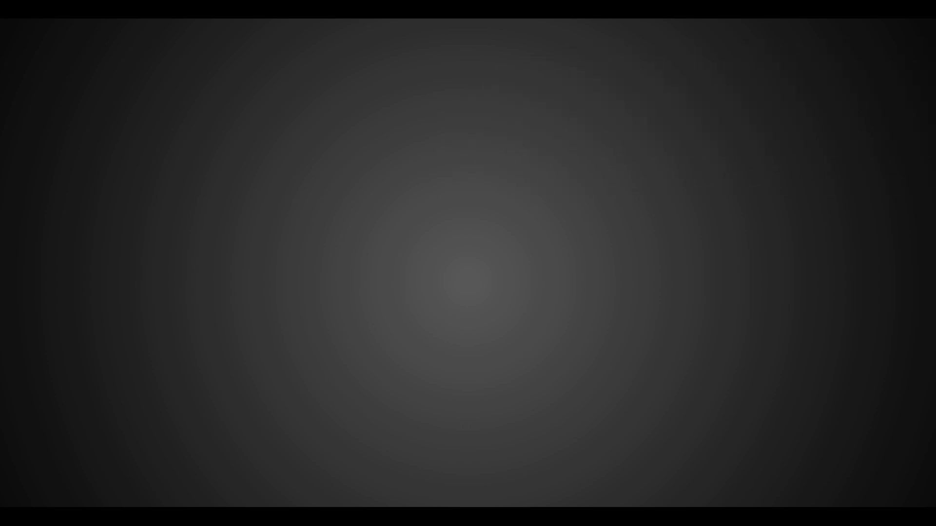
{"action": "key", "text": "Escape"}
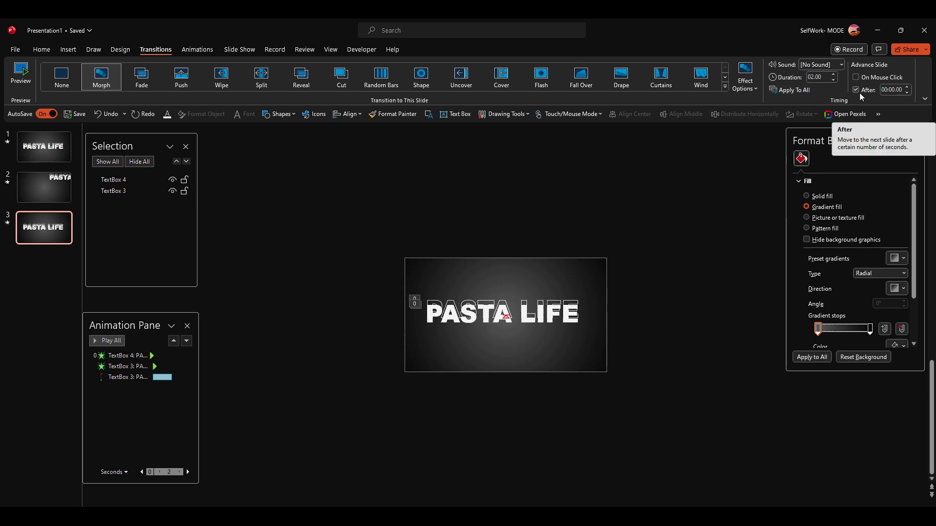
- Review slides 2 and 3 and preview all animations on slide 3
{"action": "left_click", "coordinate": [60, 188]}
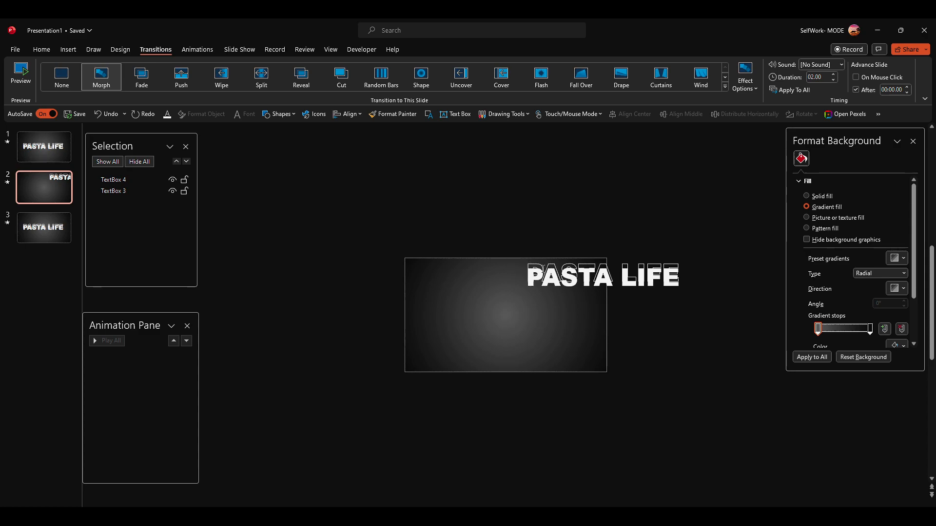
{"action": "left_click", "coordinate": [48, 235]}
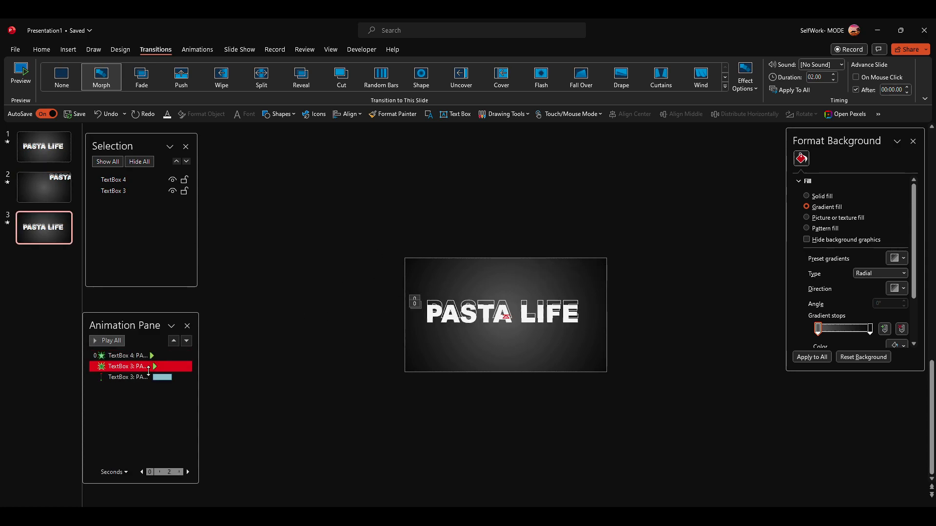
{"action": "left_click", "coordinate": [108, 341]}
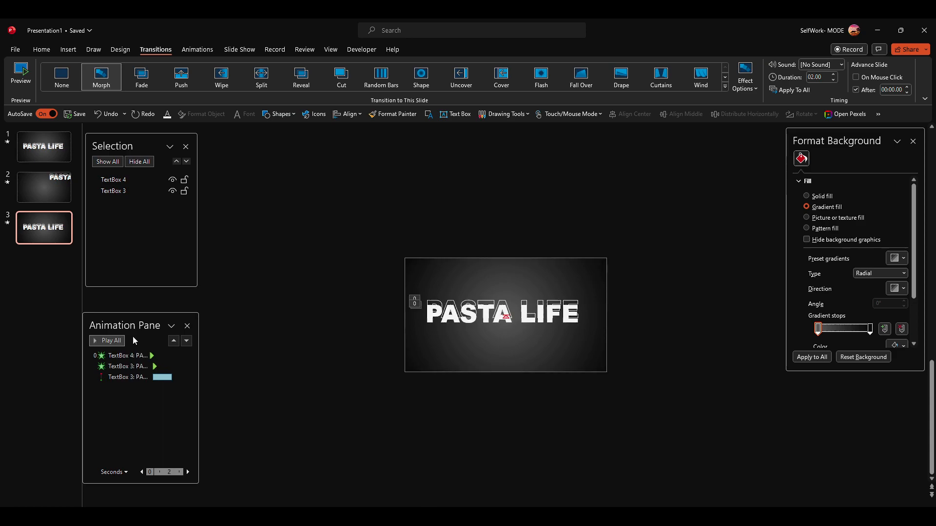
- Play the slide show from slide 1 through to its end, exit it, and start it again
{"action": "key", "text": "Home"}
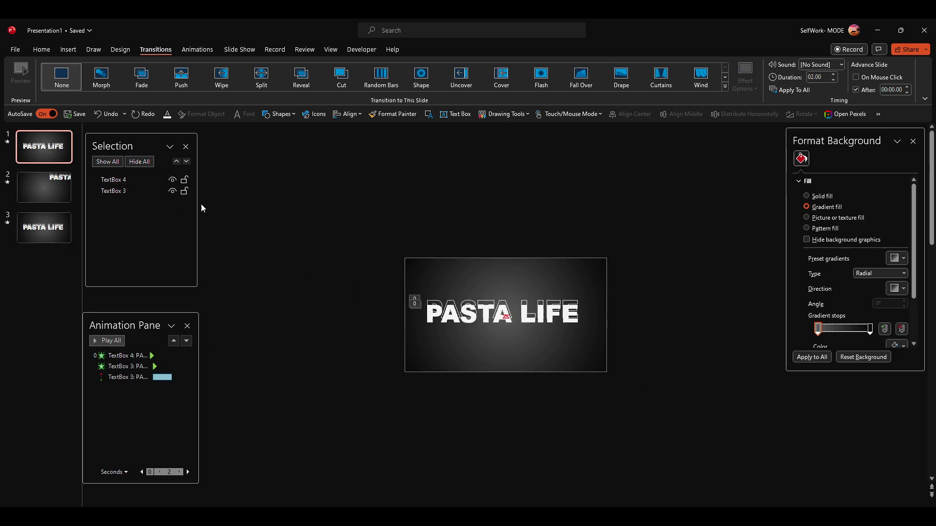
{"action": "key", "text": "F5"}
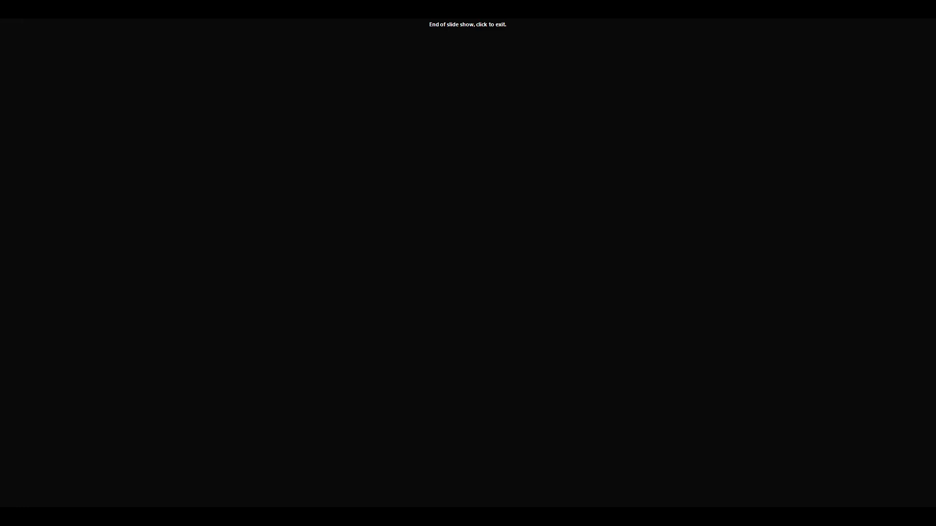
{"action": "left_click", "coordinate": [641, 404]}
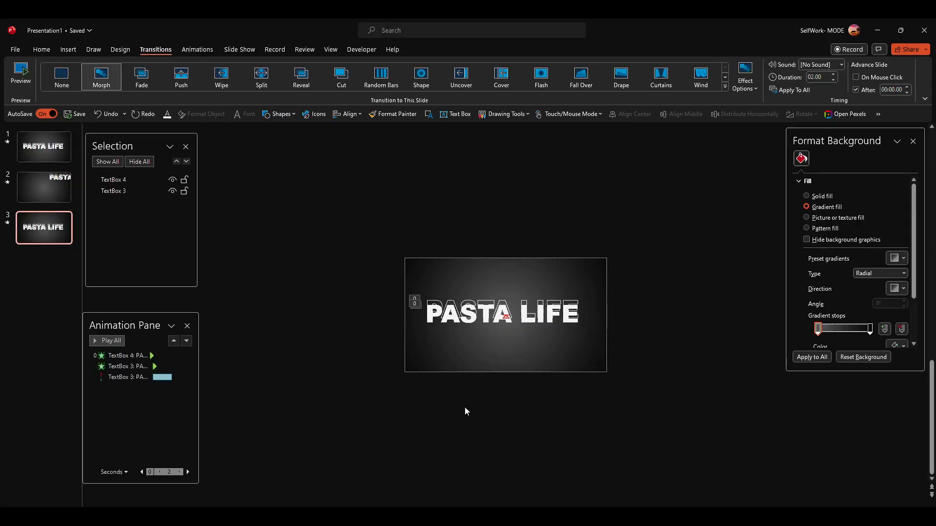
{"action": "key", "text": "F5"}
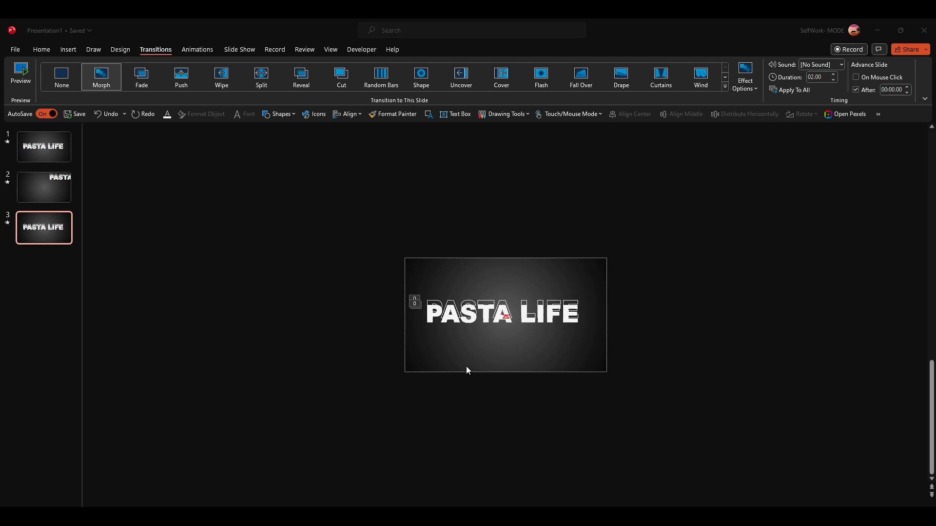